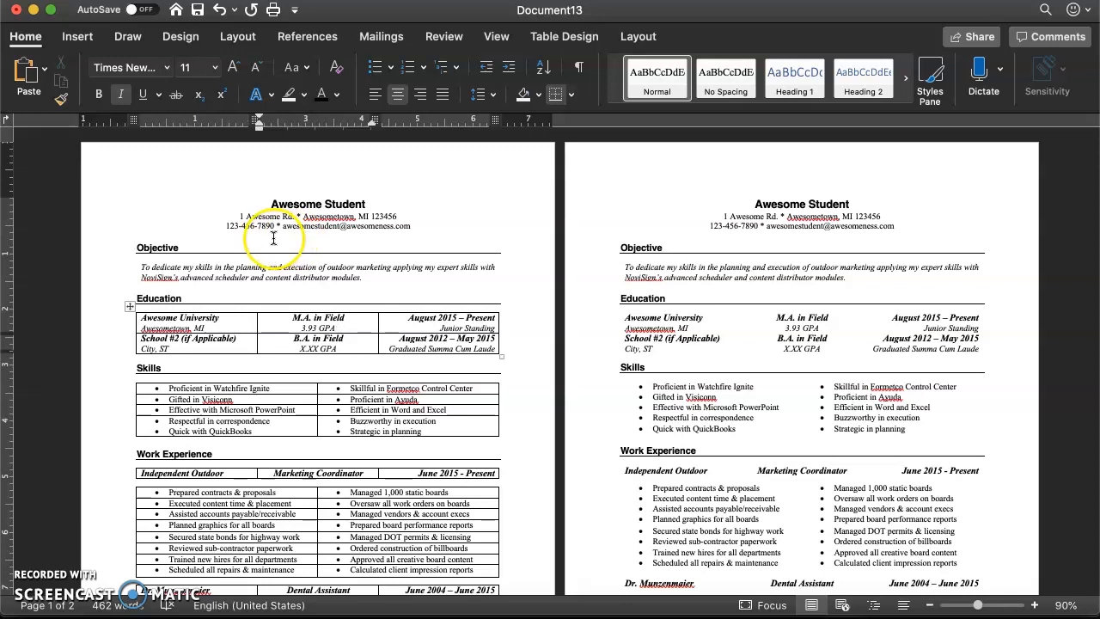
- Examine the fonts, headings and sections of the first résumé page, from the name and contact details to Work Experience
click(289, 205)
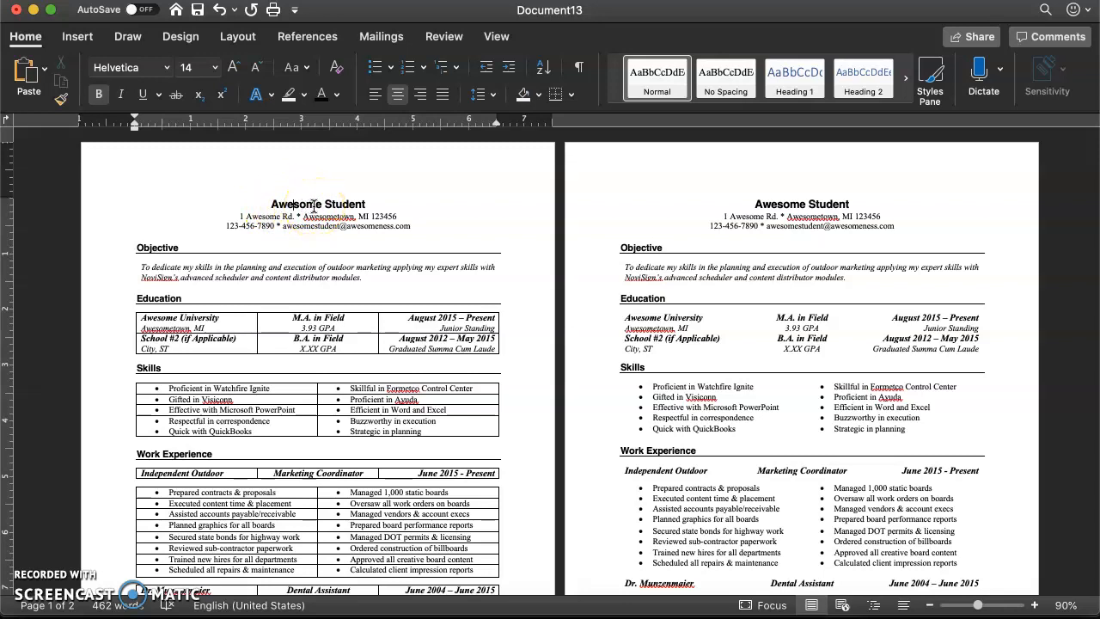
click(164, 247)
click(160, 299)
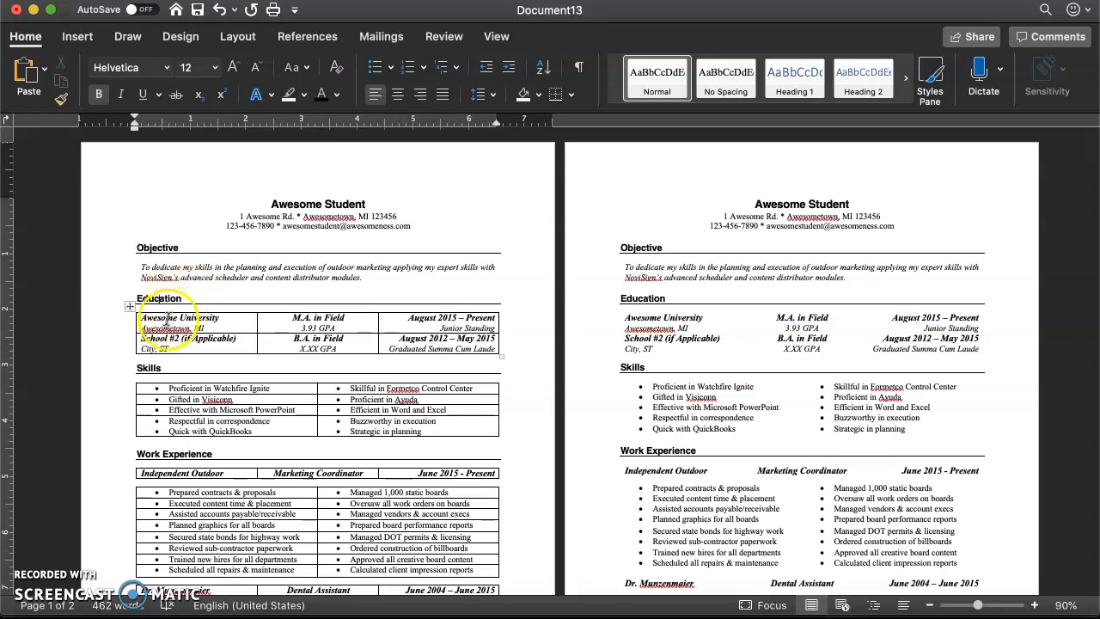
click(168, 318)
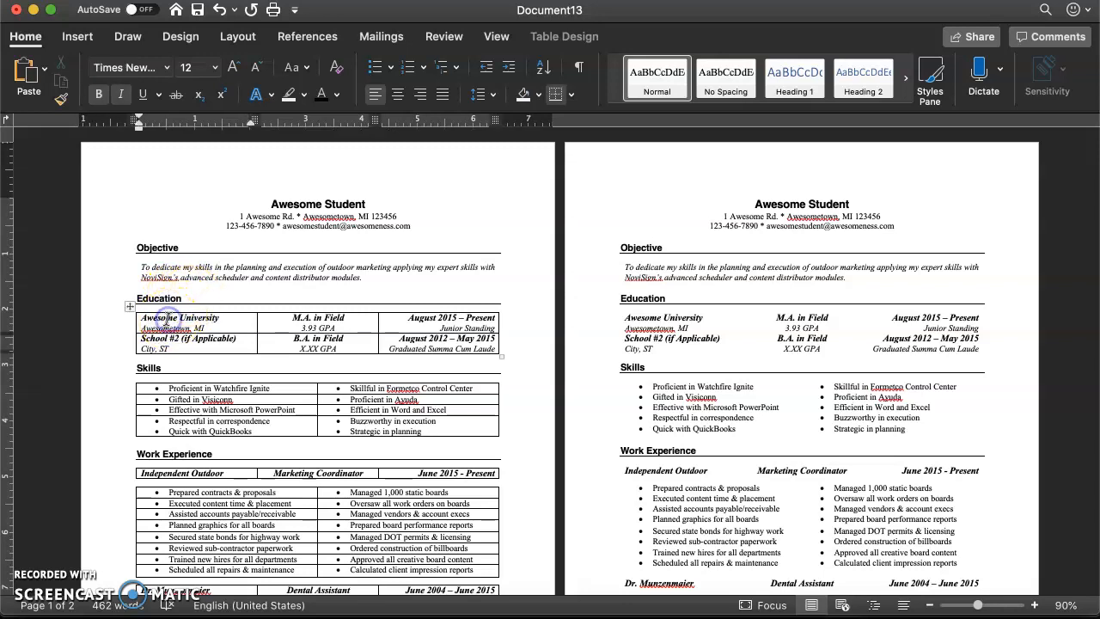
click(287, 204)
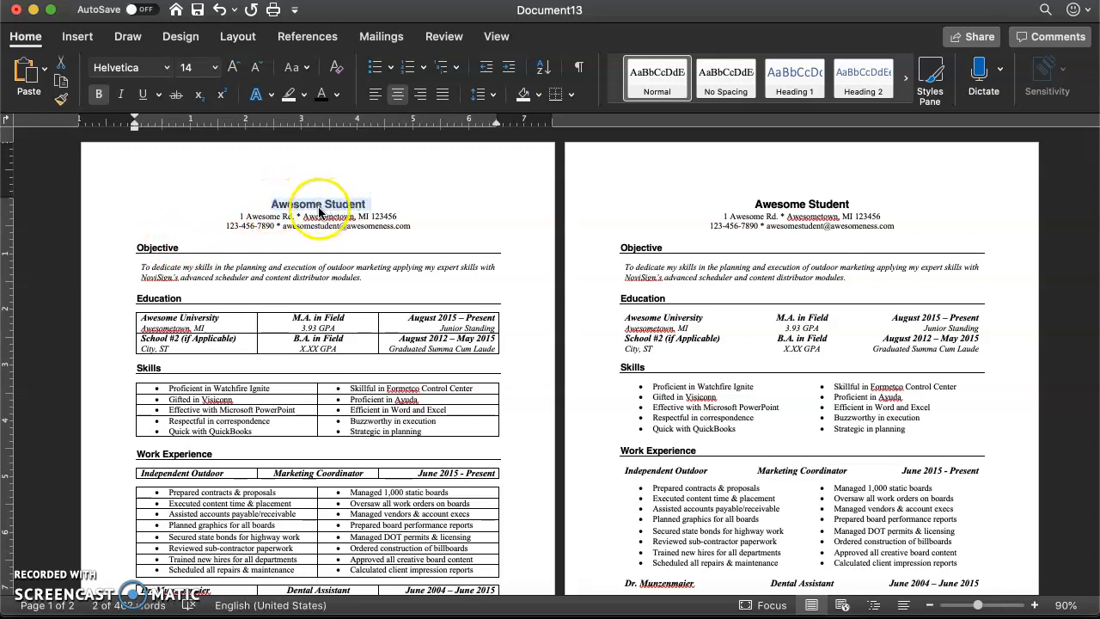
click(310, 217)
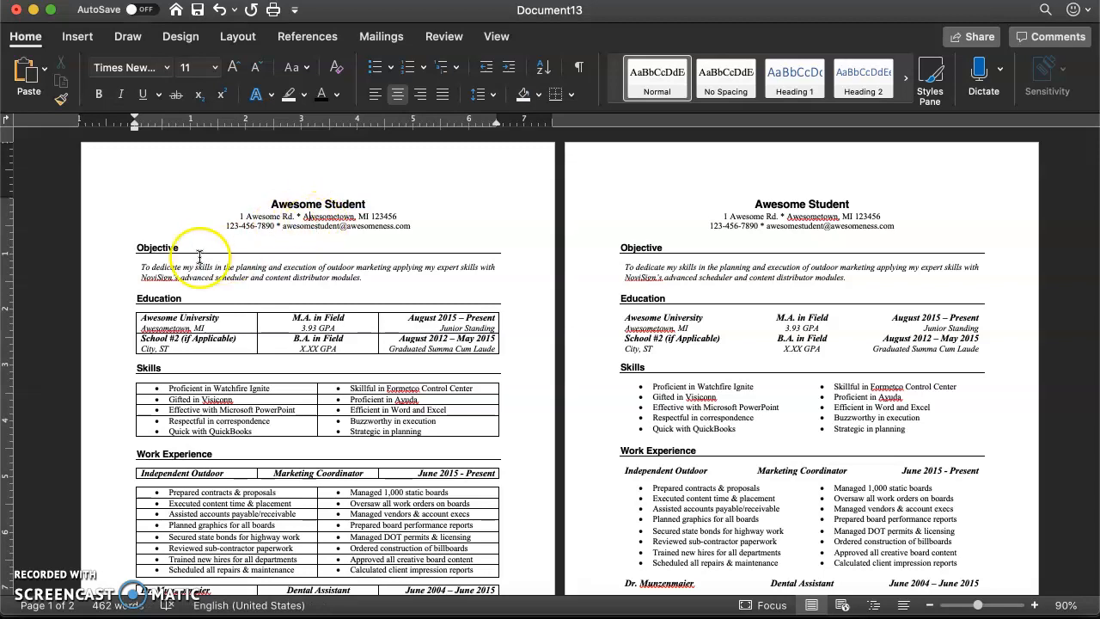
click(288, 206)
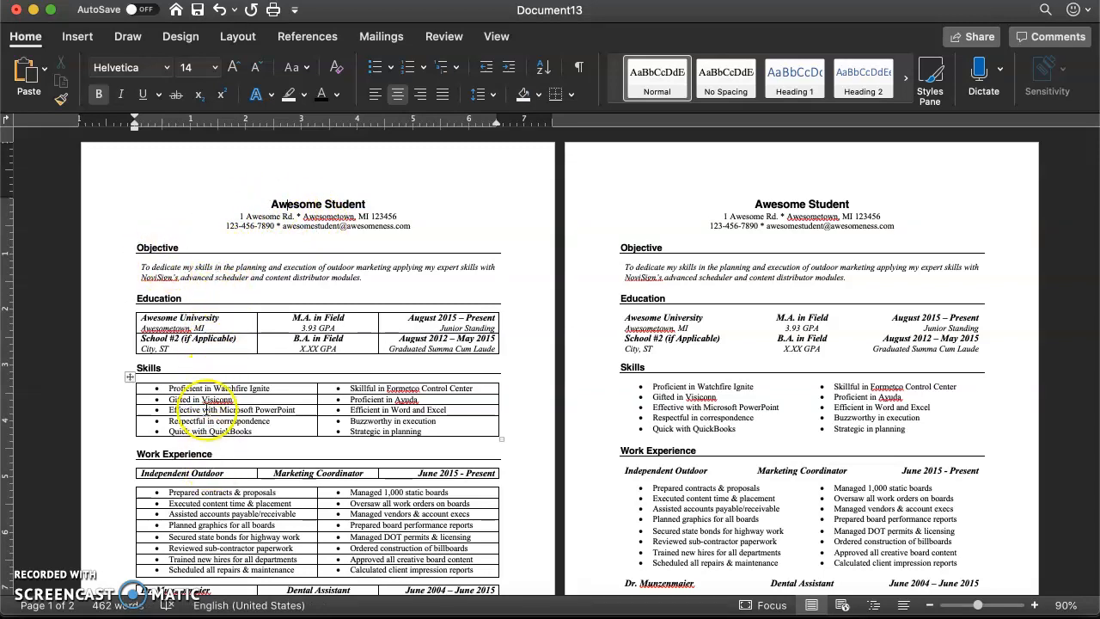
drag(135, 245, 290, 275)
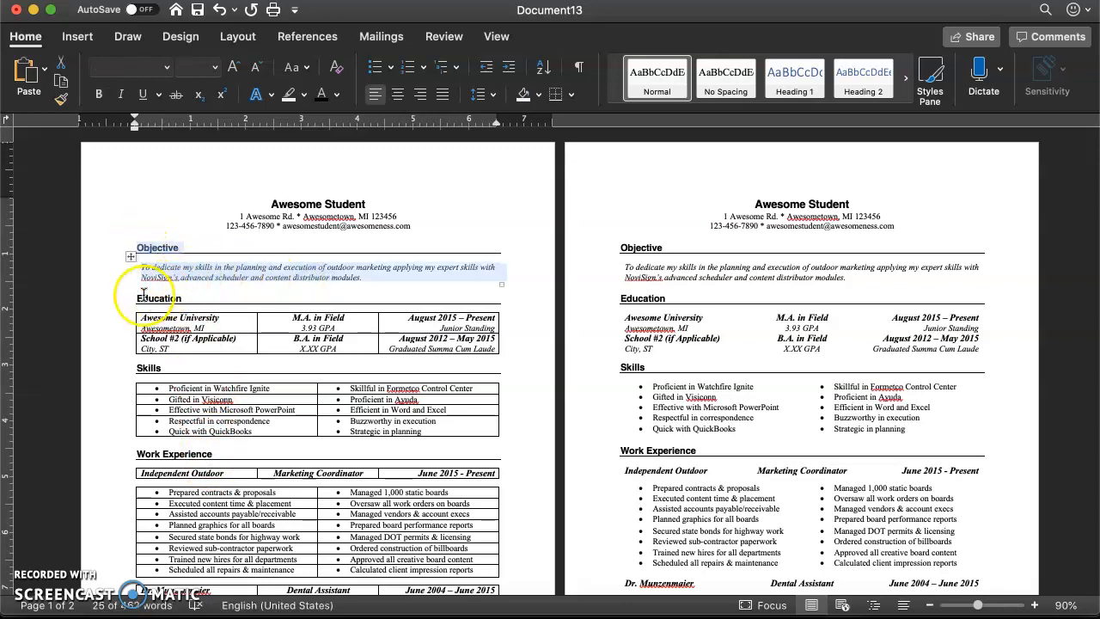
drag(123, 300, 201, 388)
click(234, 326)
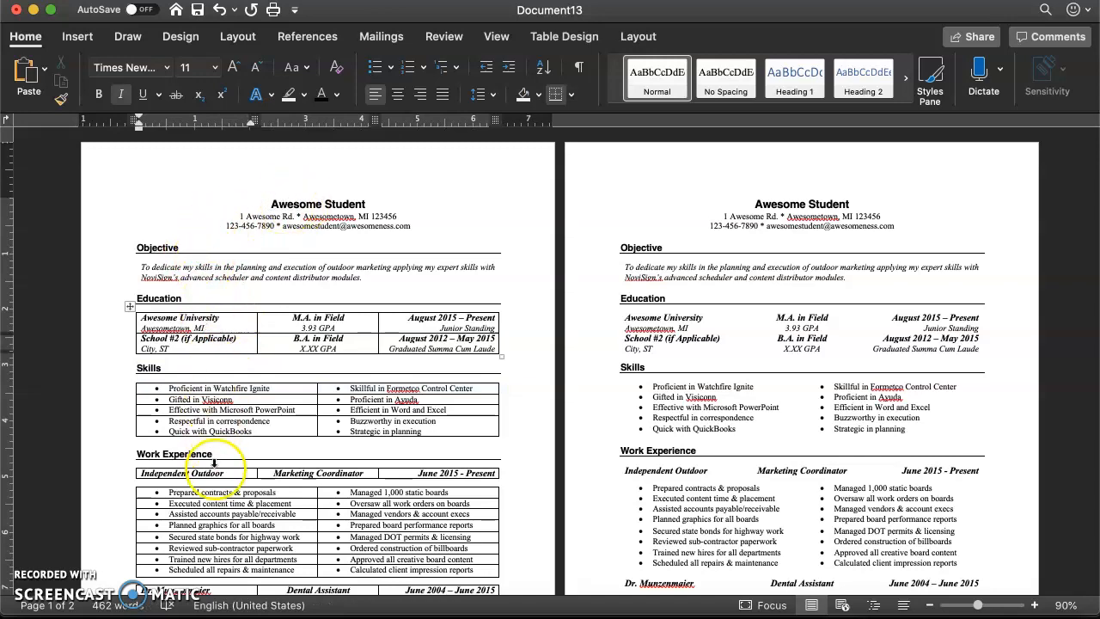
scroll(213, 462, down, 3)
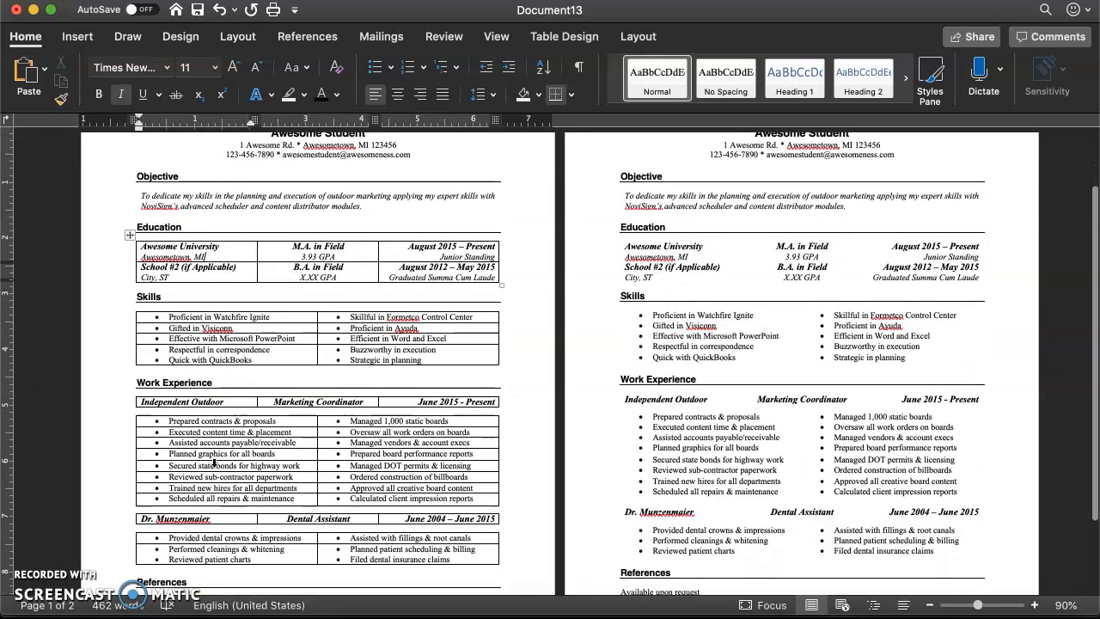
scroll(272, 236, up, 3)
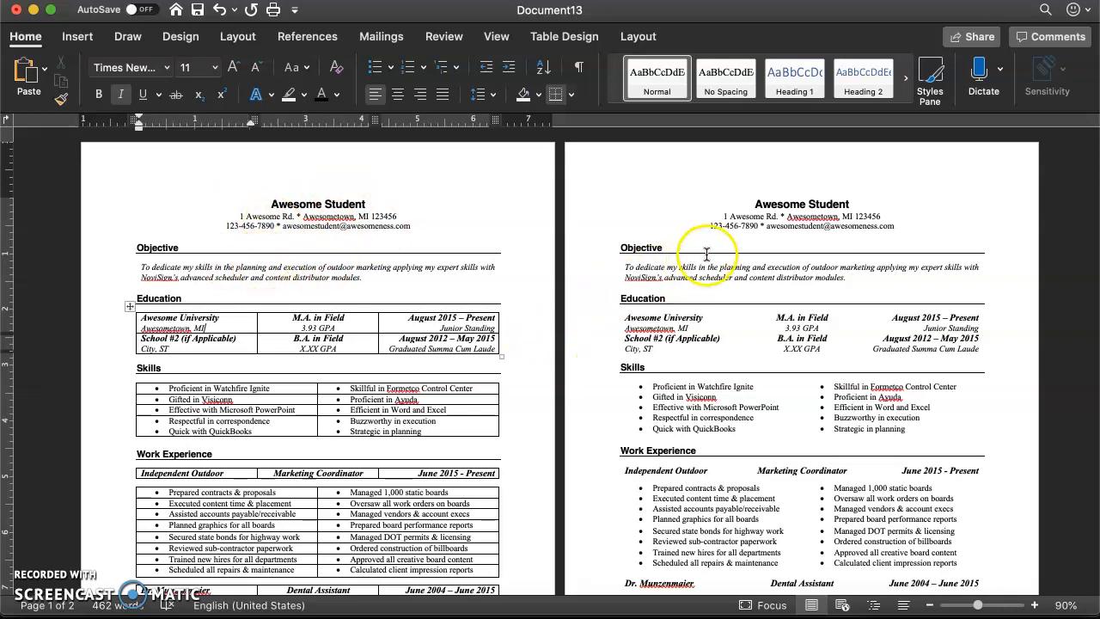
- Compare the Education section on both résumé pages, checking the layout and alignment of the school, degree and date columns
click(753, 208)
drag(815, 209, 851, 207)
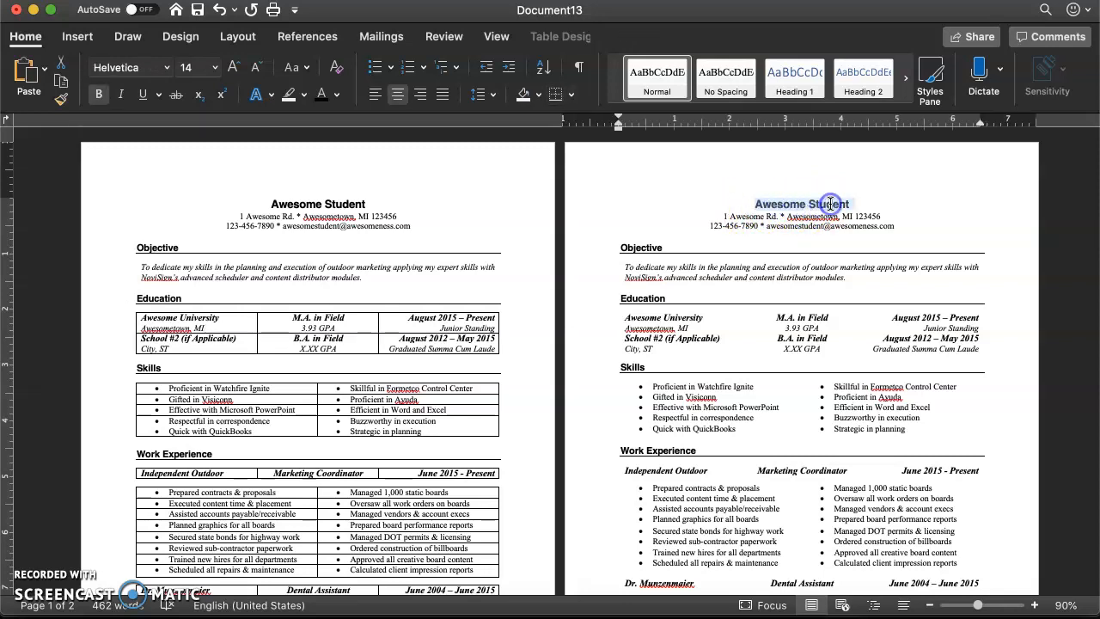
click(751, 328)
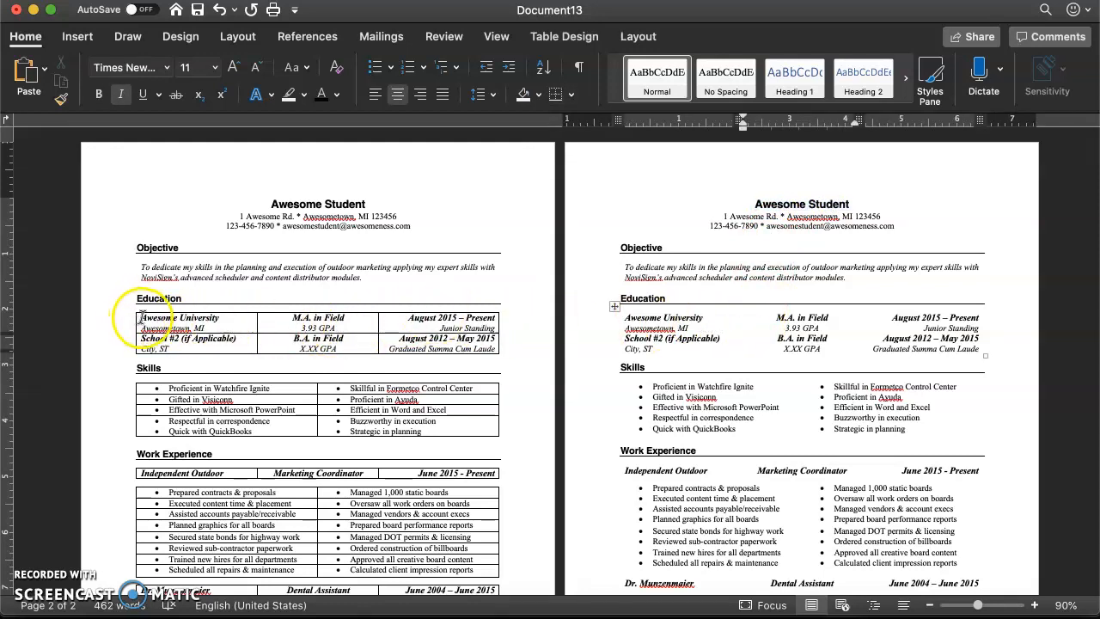
drag(143, 319, 430, 340)
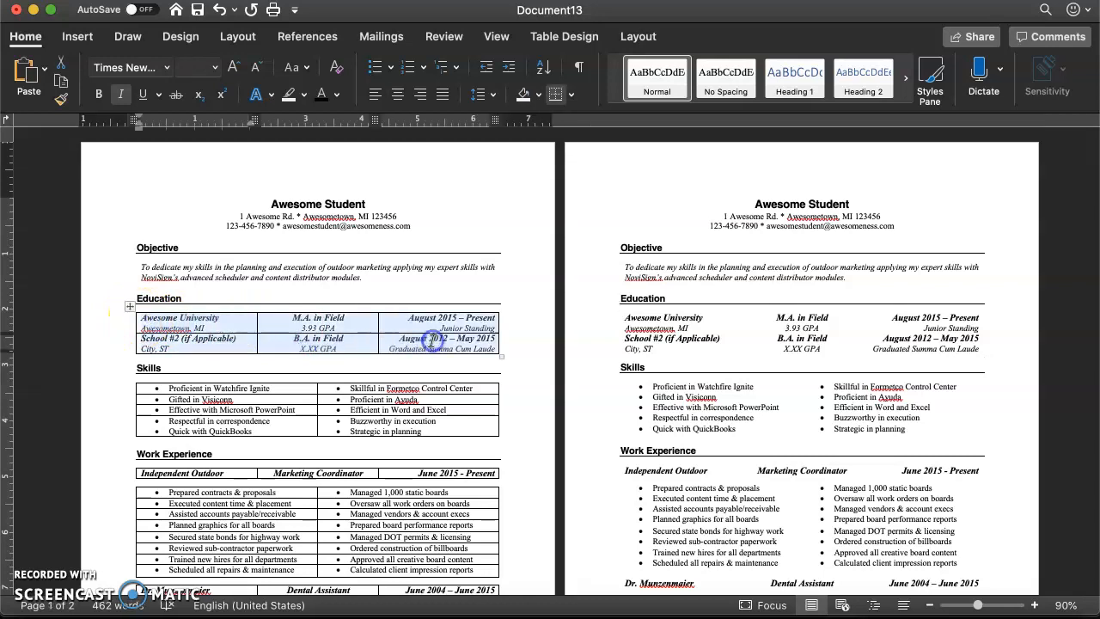
click(214, 325)
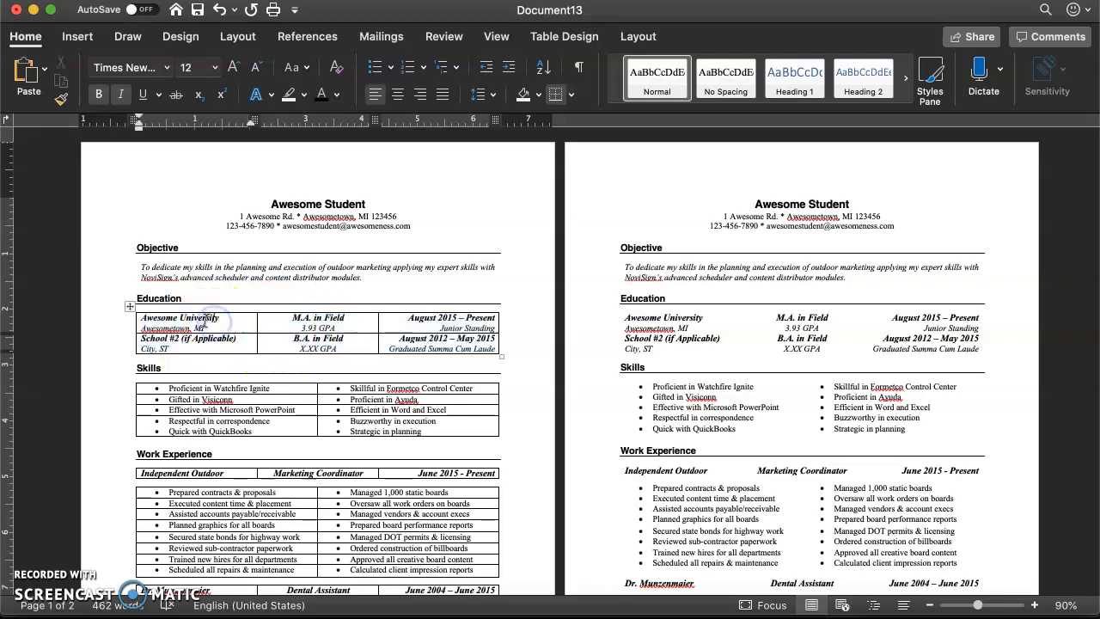
click(318, 324)
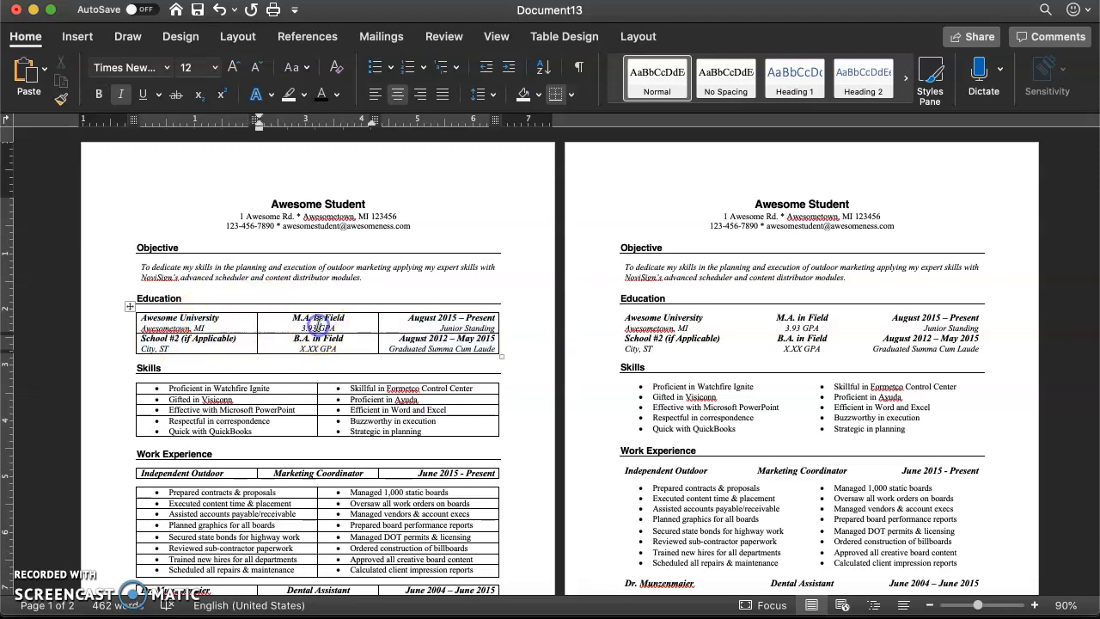
click(423, 320)
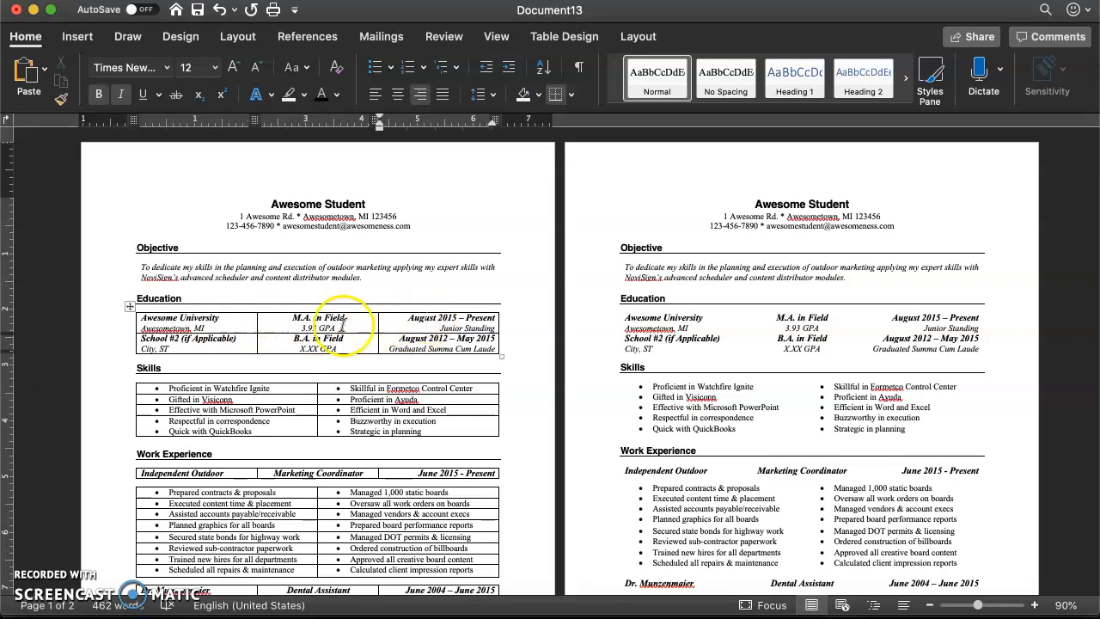
click(209, 317)
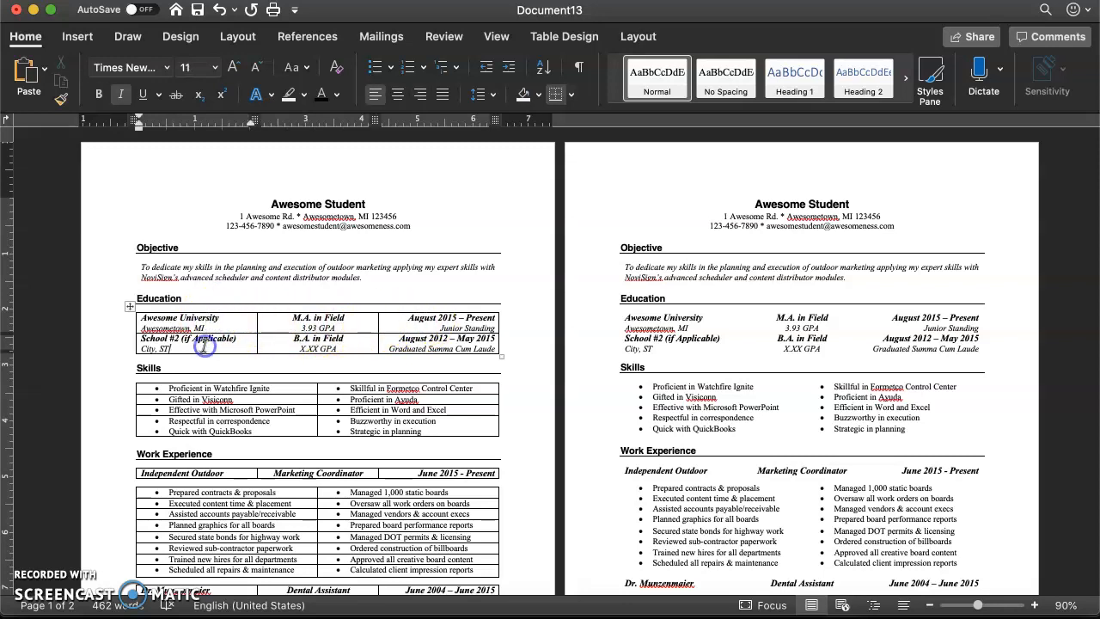
click(659, 316)
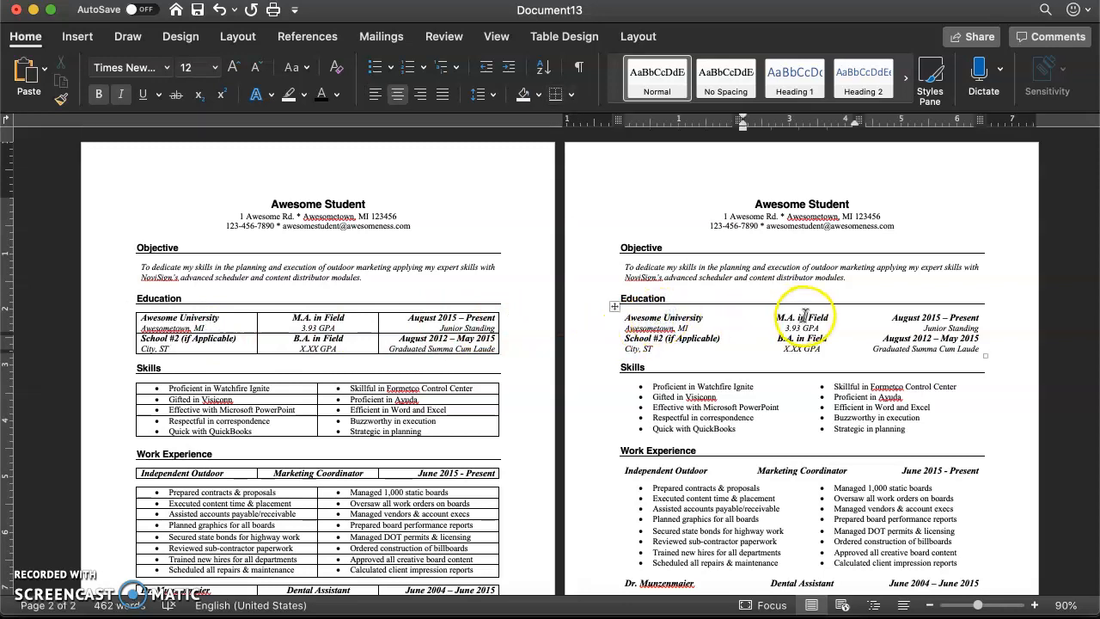
- Examine how the first page's Education table arranges the two school entries across its rows and cells
click(366, 324)
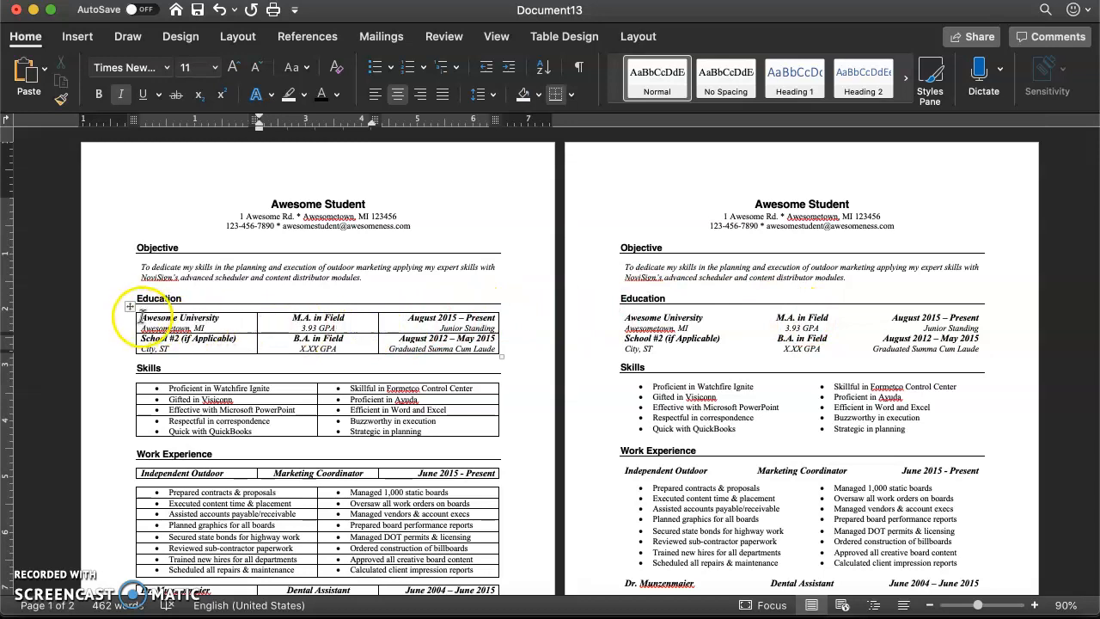
drag(204, 327, 415, 322)
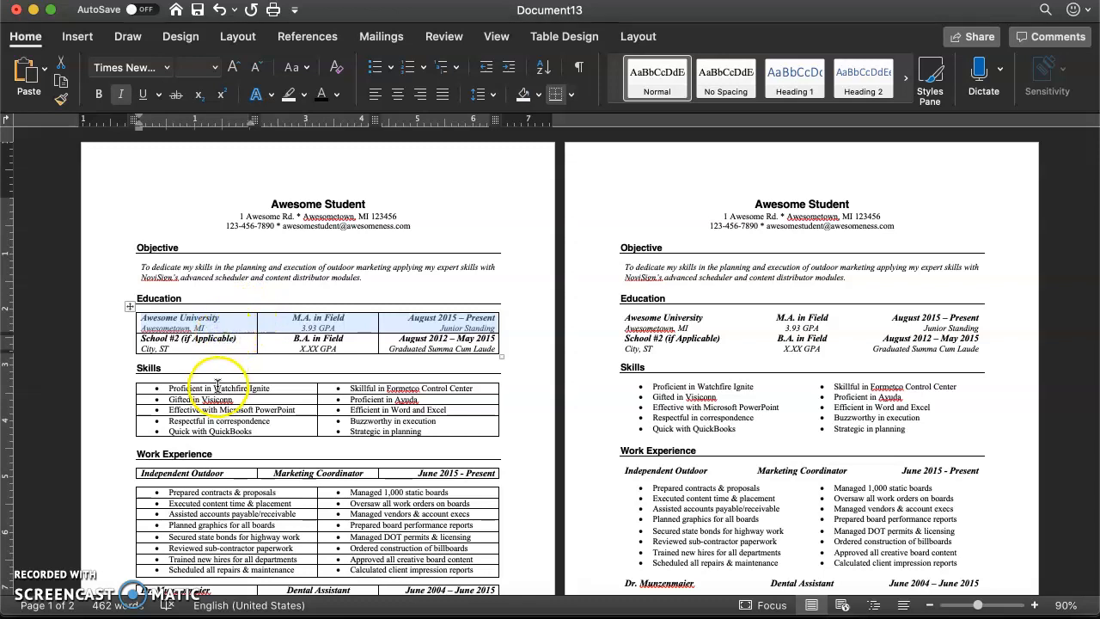
click(172, 341)
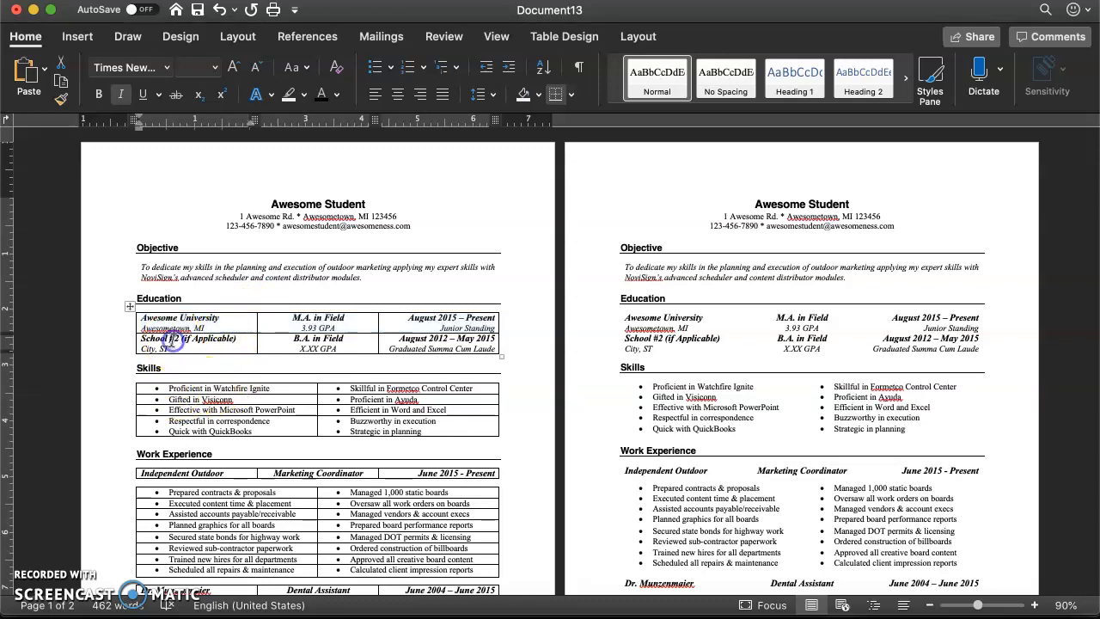
drag(226, 328, 405, 346)
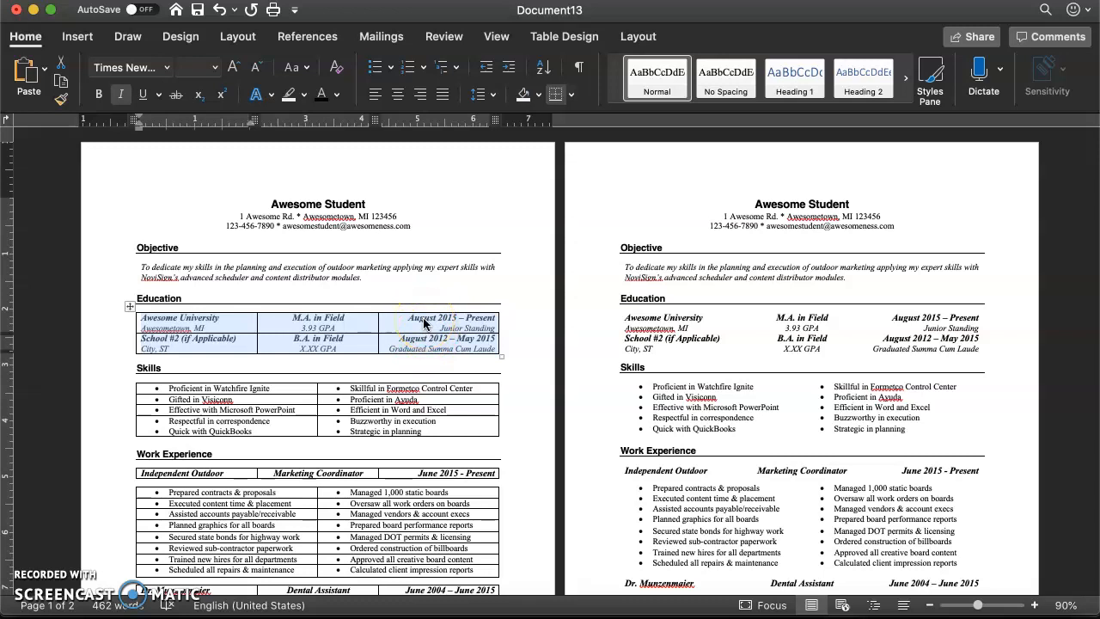
click(462, 330)
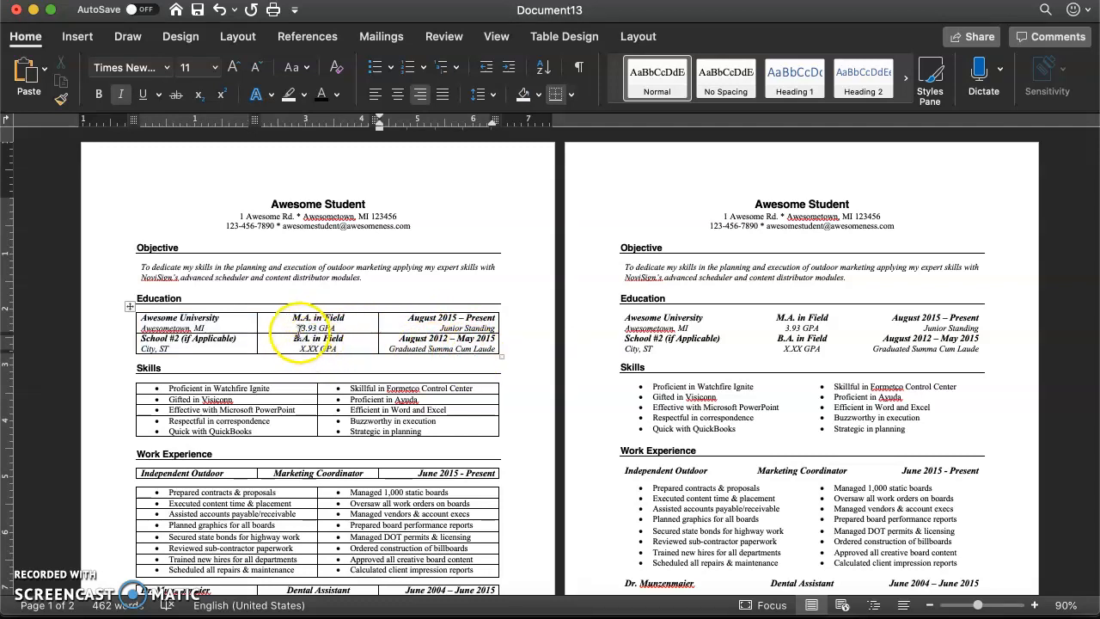
click(245, 340)
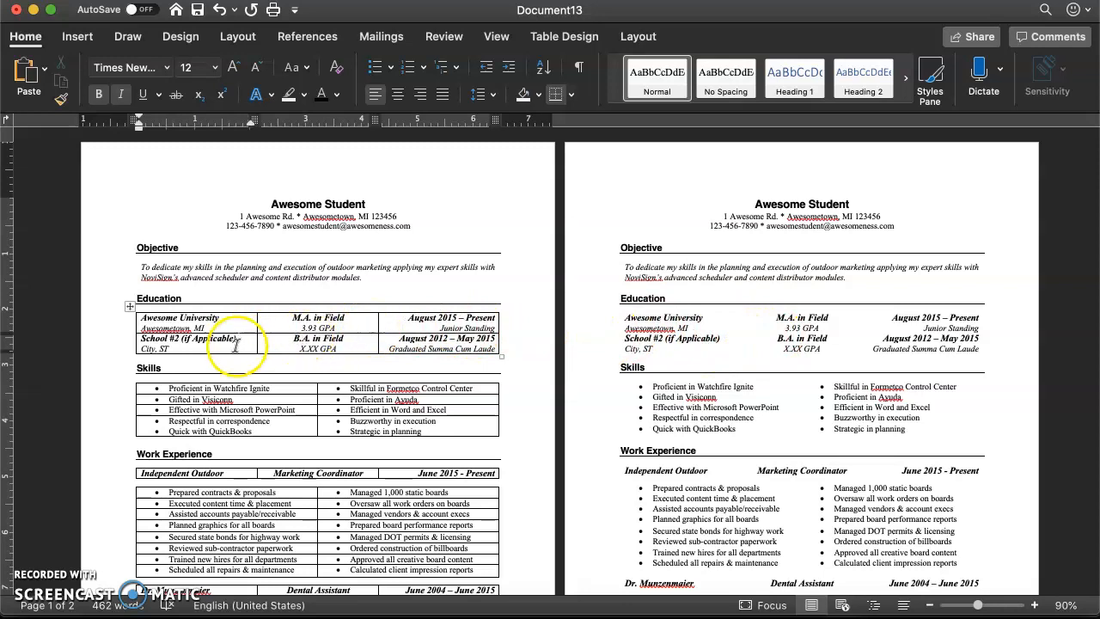
- Remove all borders from the Education table on the first page with the No Border option
drag(140, 320, 400, 341)
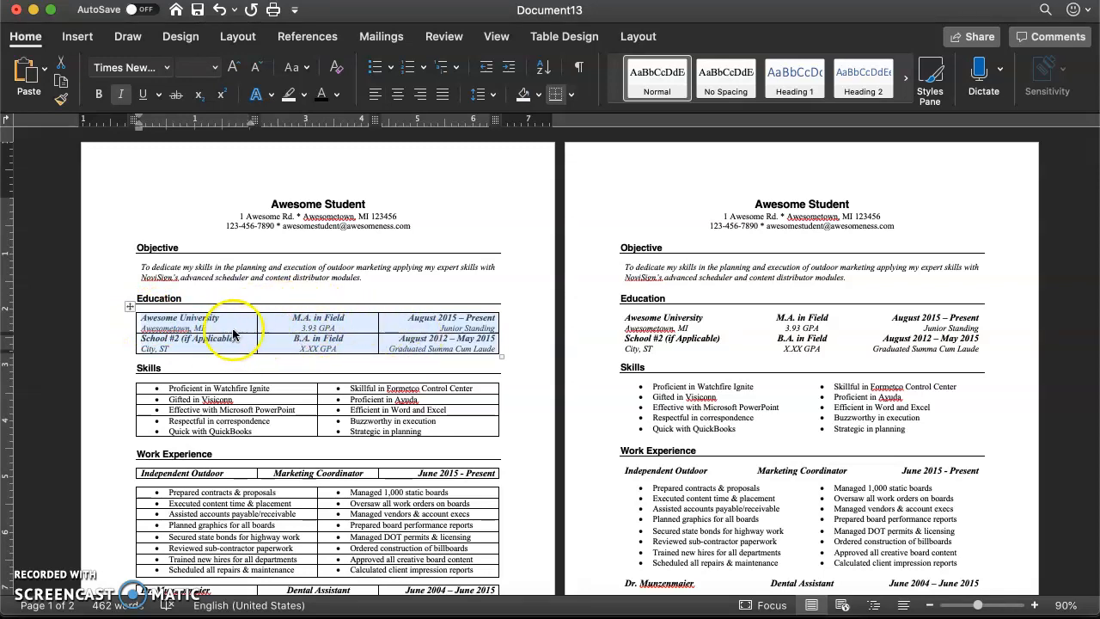
click(571, 95)
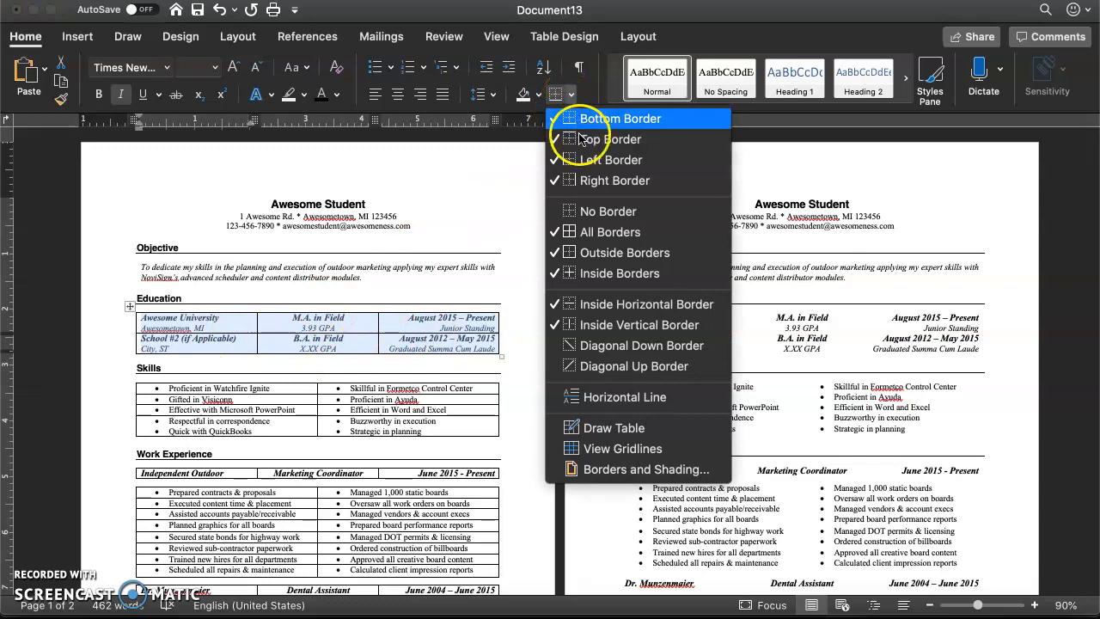
click(590, 213)
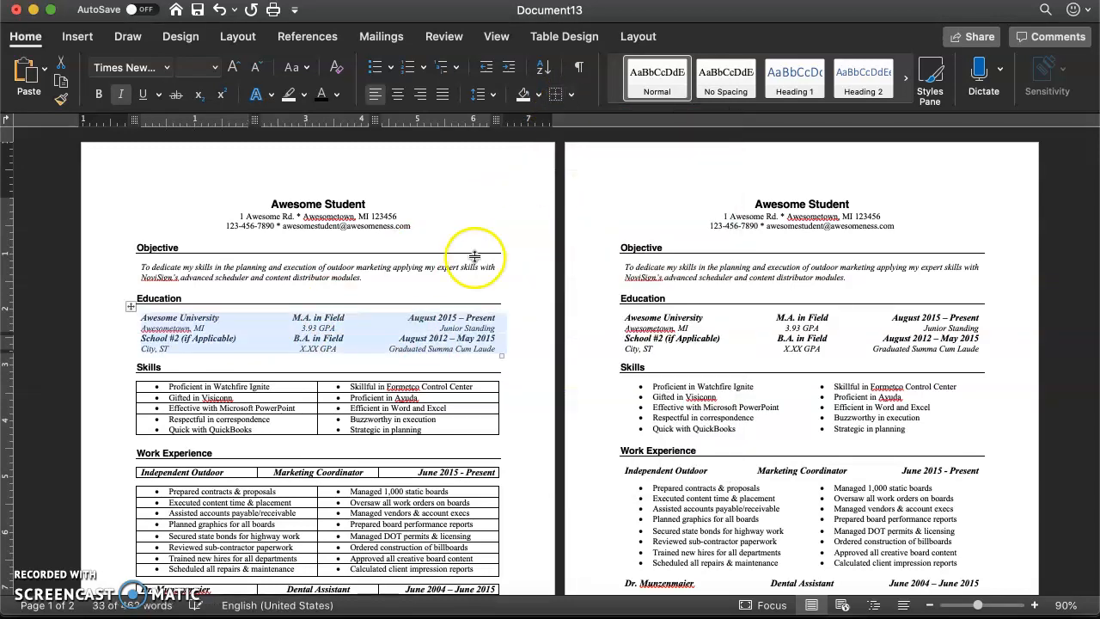
click(362, 310)
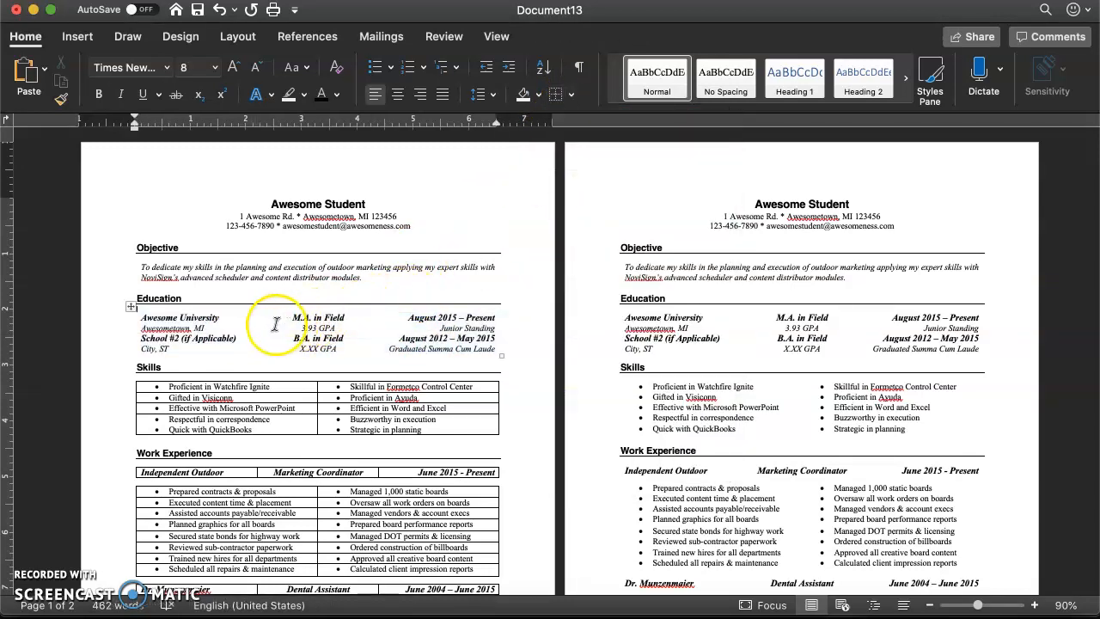
click(535, 353)
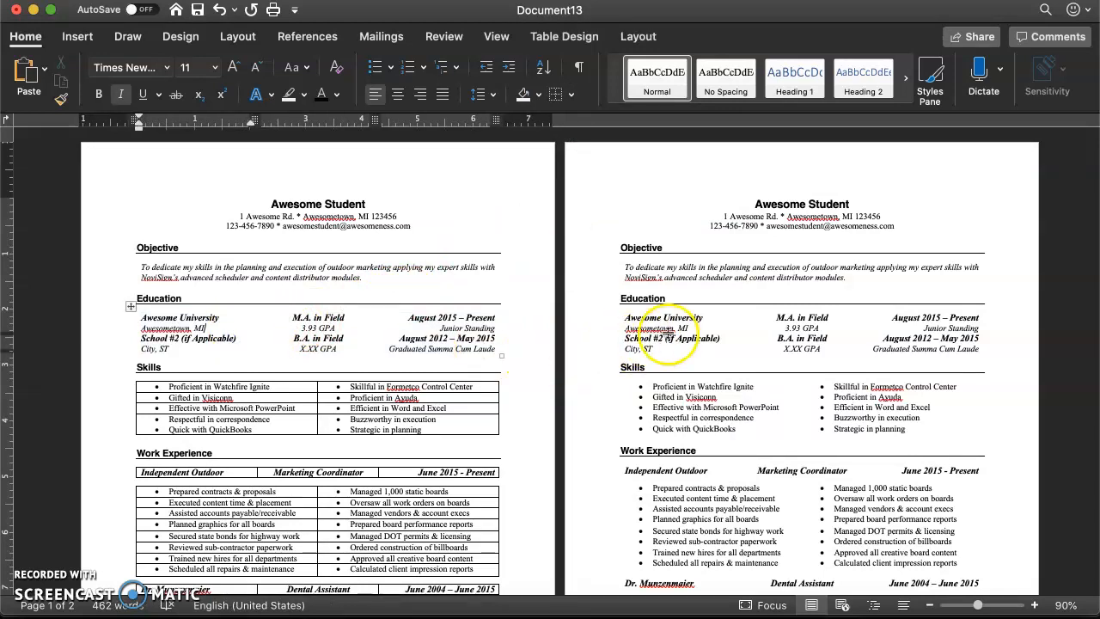
- Compare the first page's two-column Skills table with the borderless Skills table on the second page
click(677, 331)
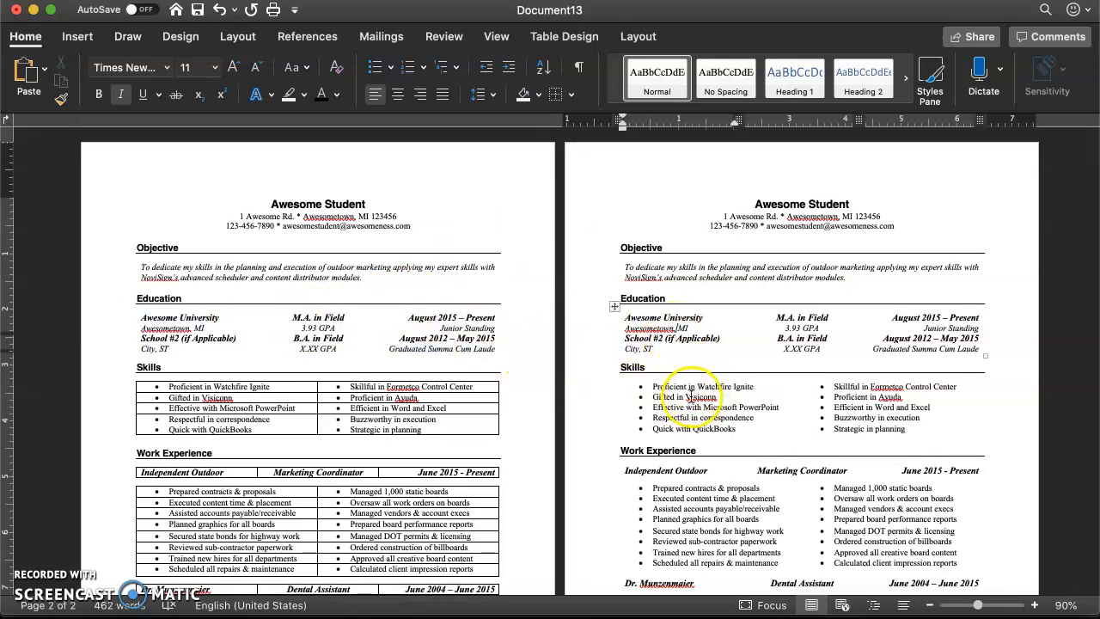
click(437, 411)
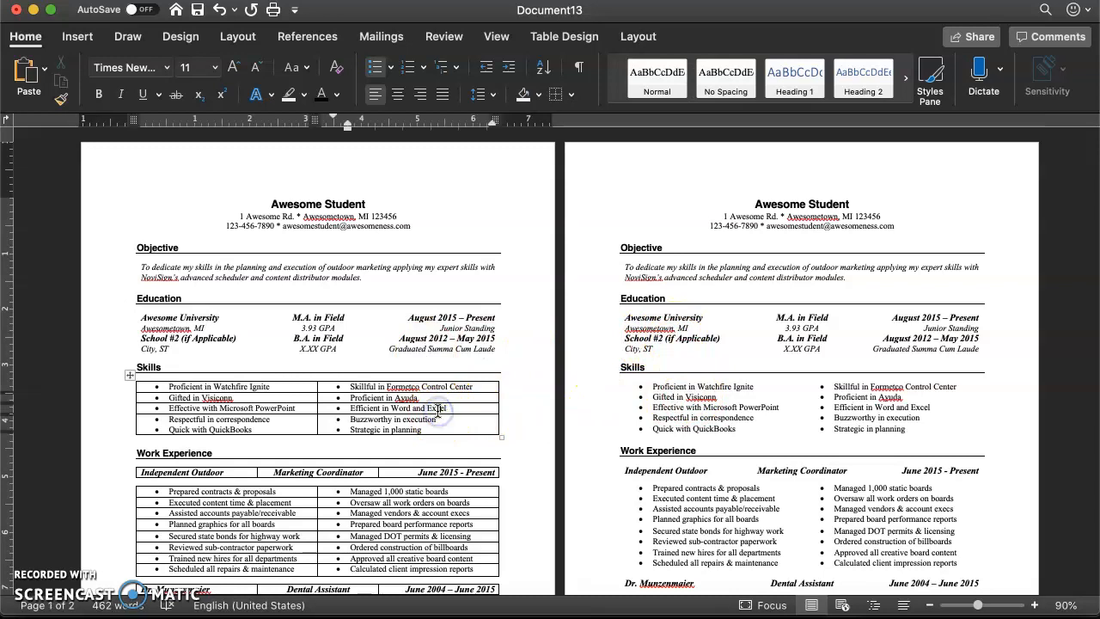
drag(165, 388, 379, 425)
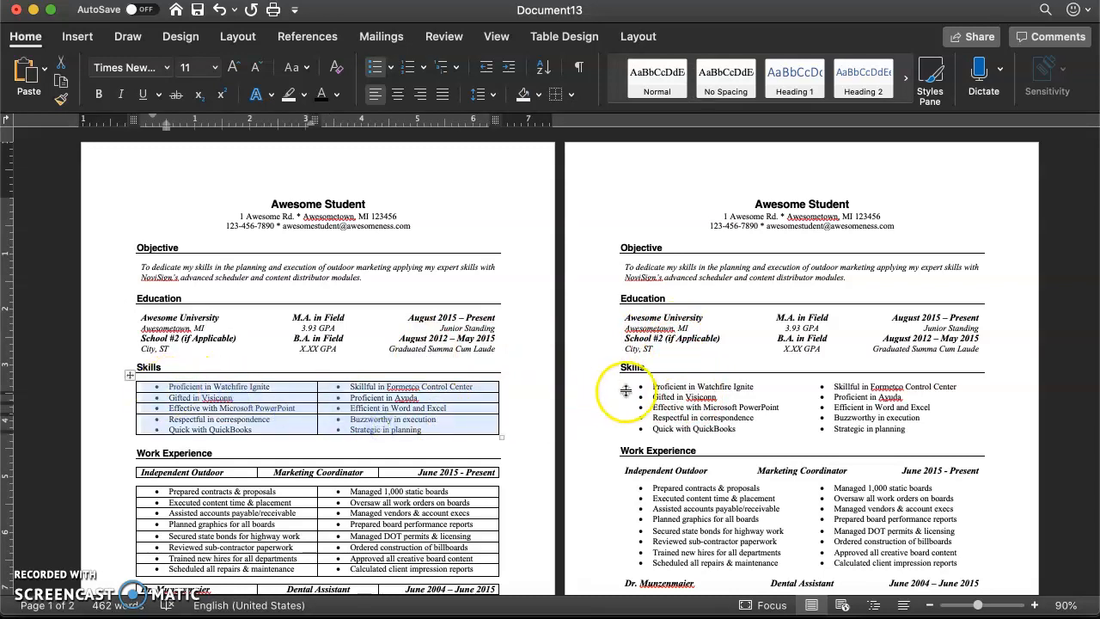
click(868, 408)
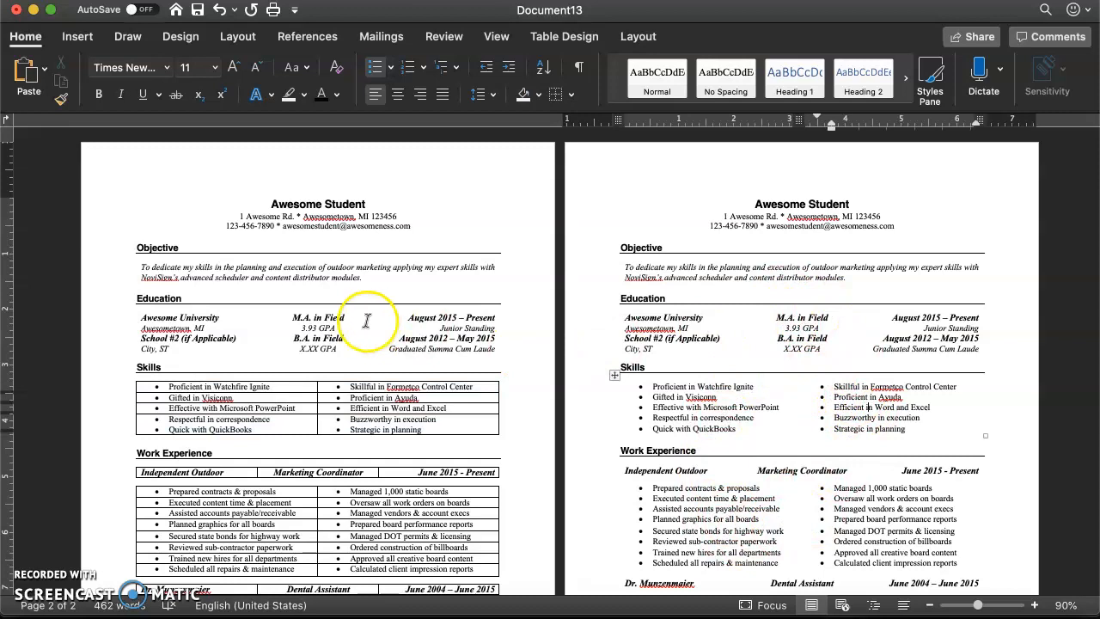
- Apply All Borders to the whole Education table on the first page
drag(140, 317, 378, 339)
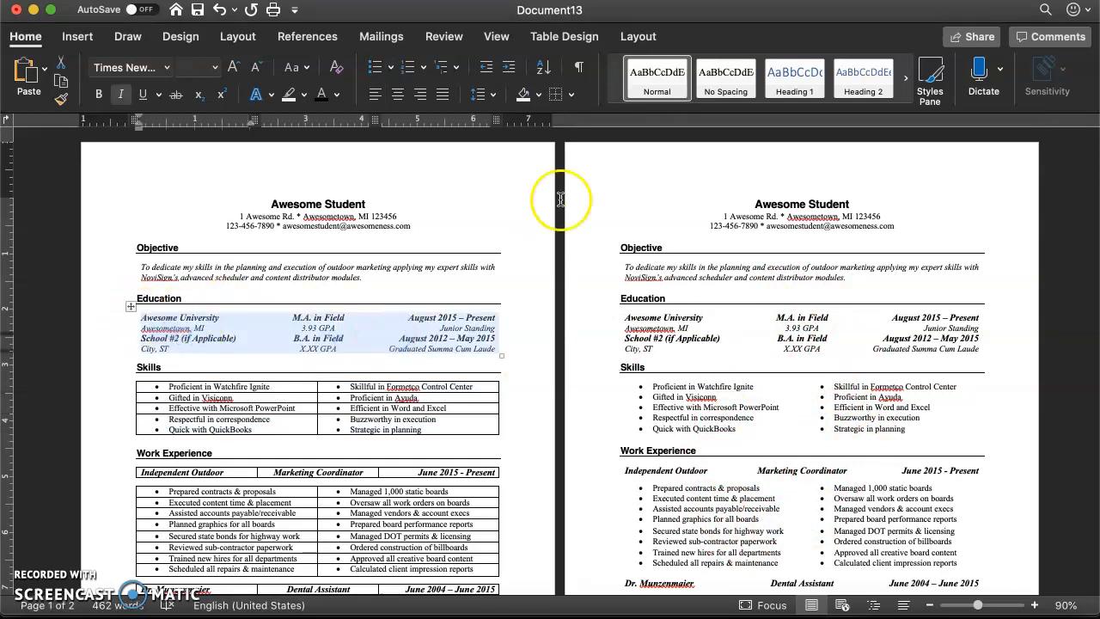
click(572, 94)
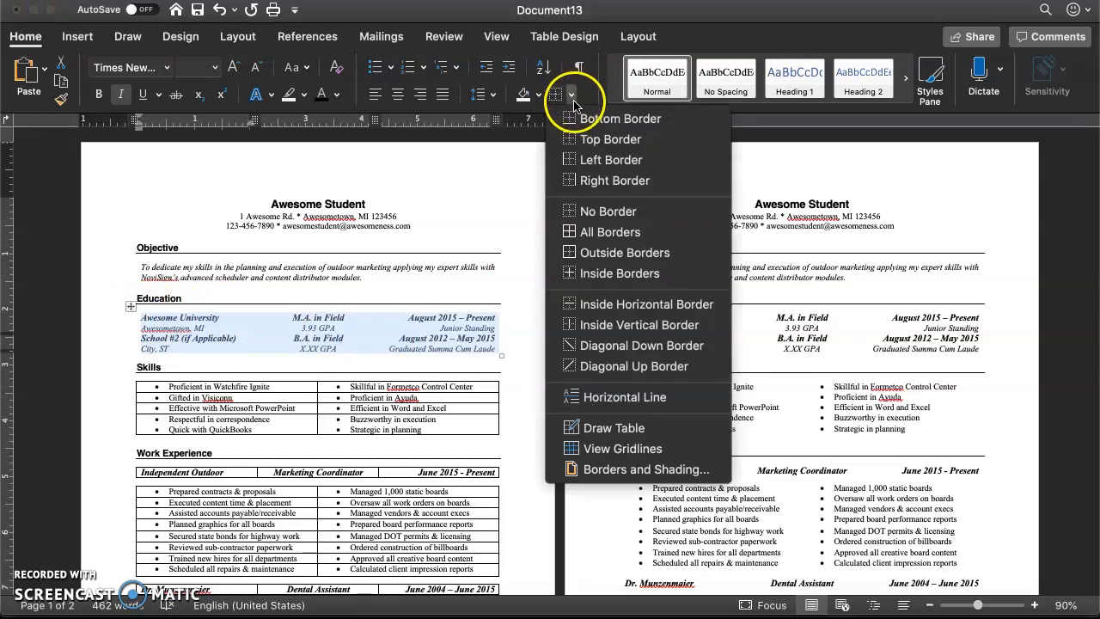
click(590, 234)
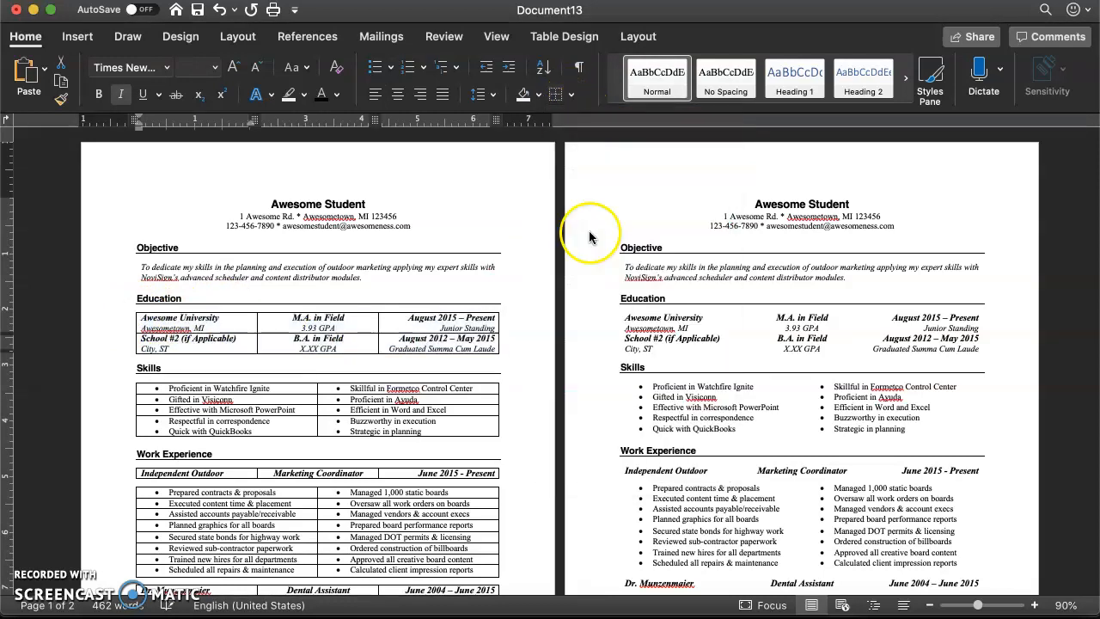
click(354, 327)
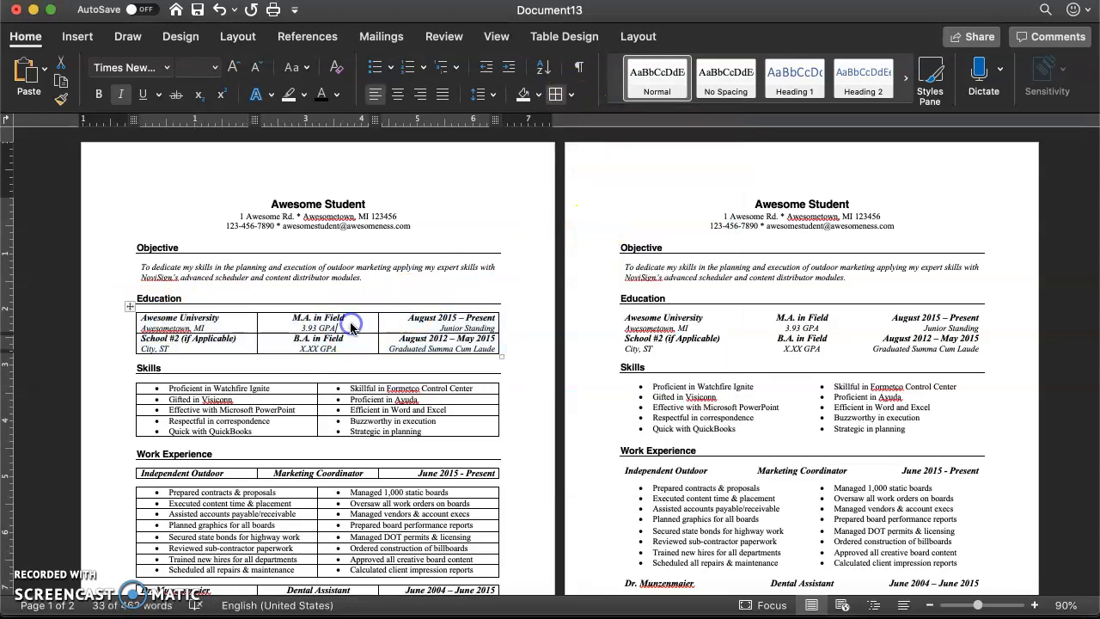
- Compare the bordered Skills and Work Experience tables on the first page with their borderless versions on the second page
click(277, 398)
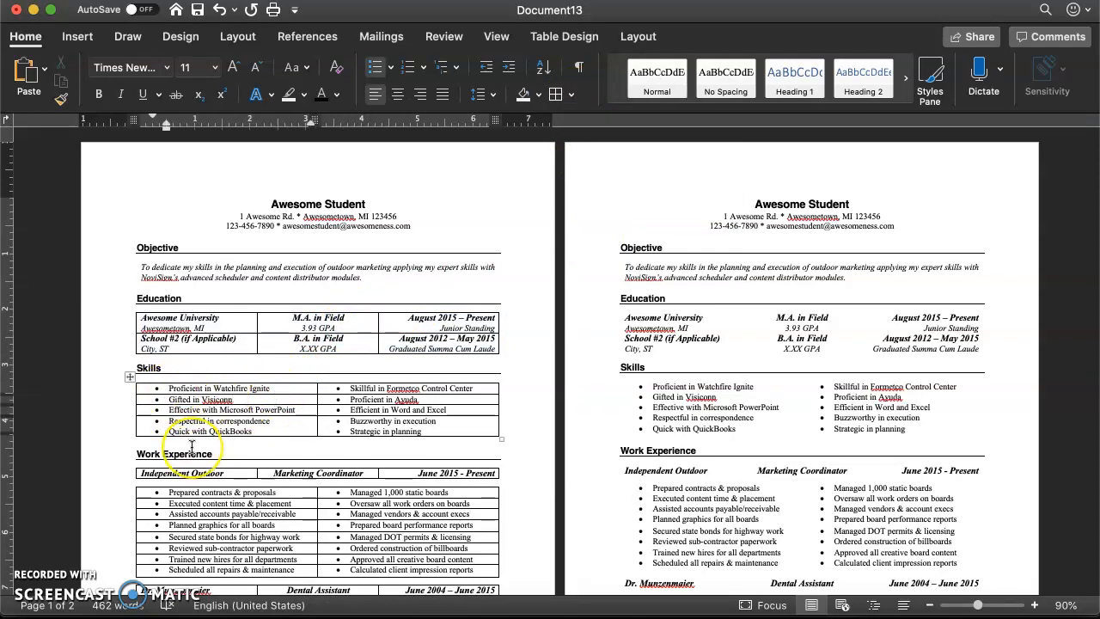
scroll(191, 446, down, 3)
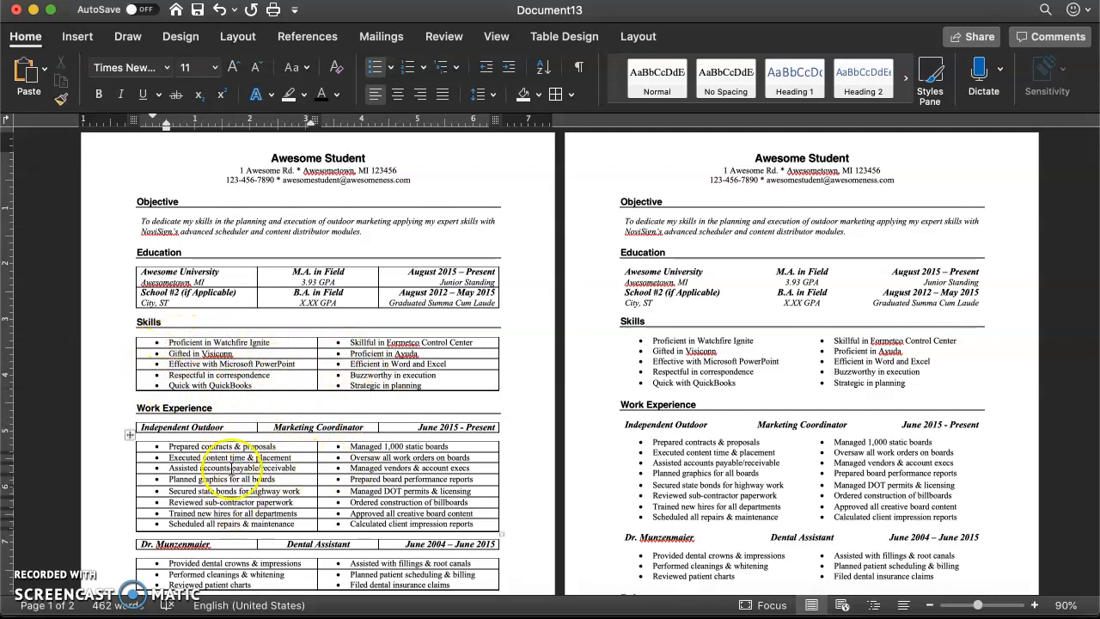
scroll(361, 459, down, 3)
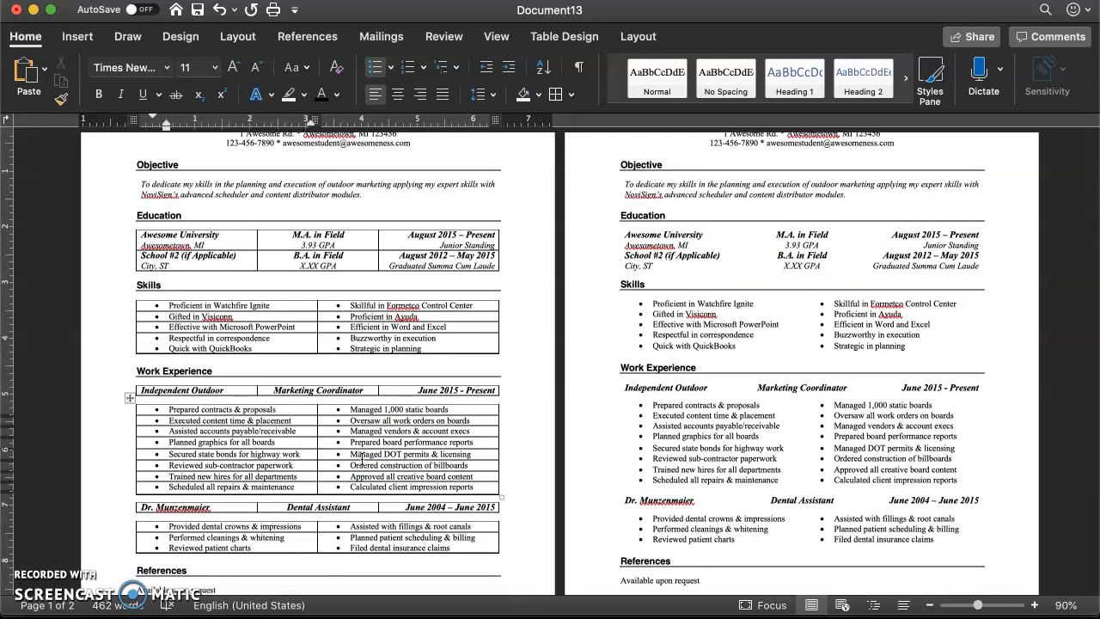
scroll(294, 438, down, 1)
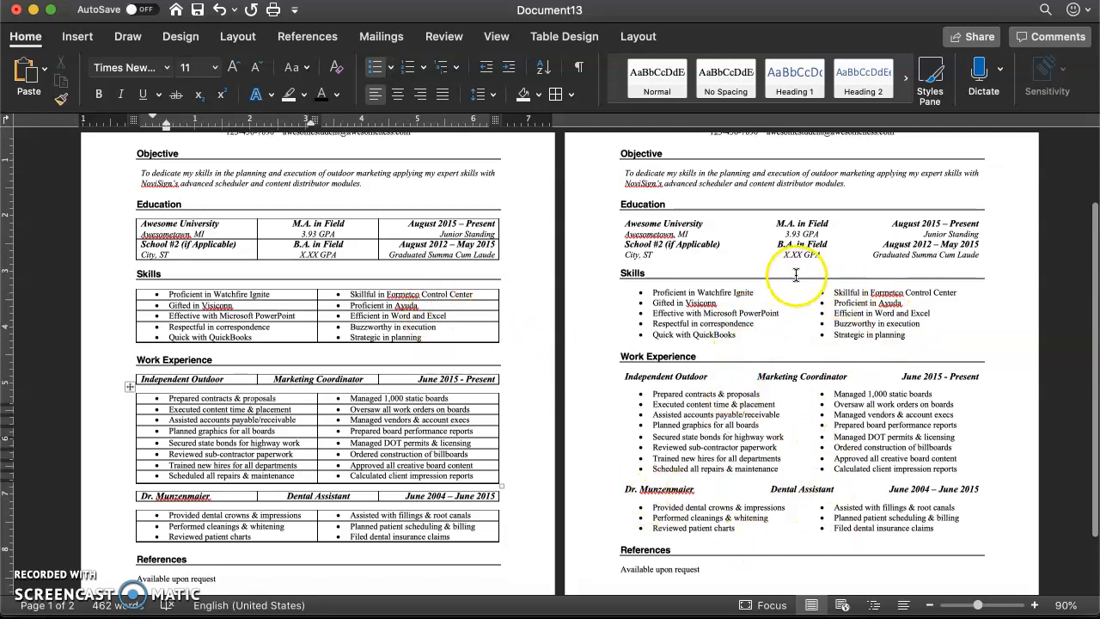
scroll(757, 385, up, 3)
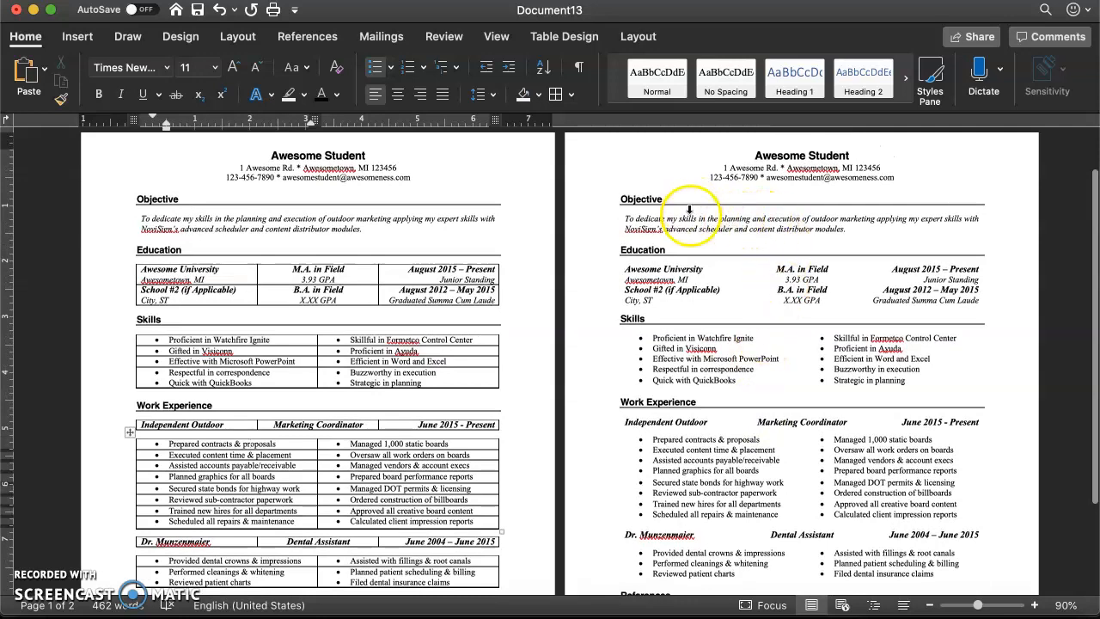
scroll(300, 330, down, 5)
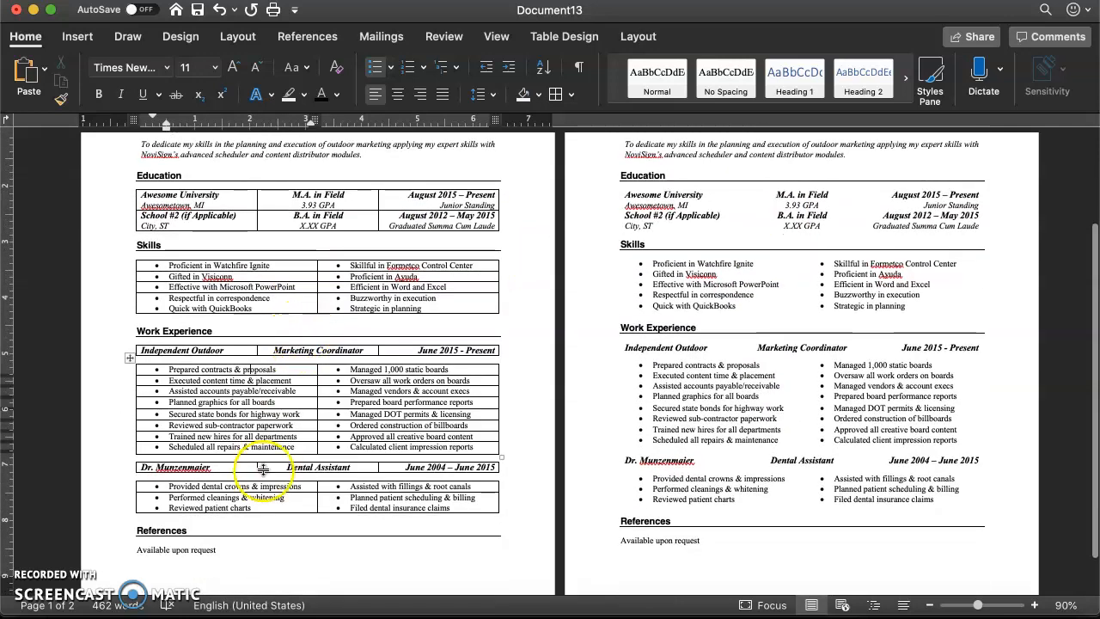
- Compare the three-column job header rows and the Dental Assistant duties table with the Education table's layout on the first page
drag(194, 490, 388, 502)
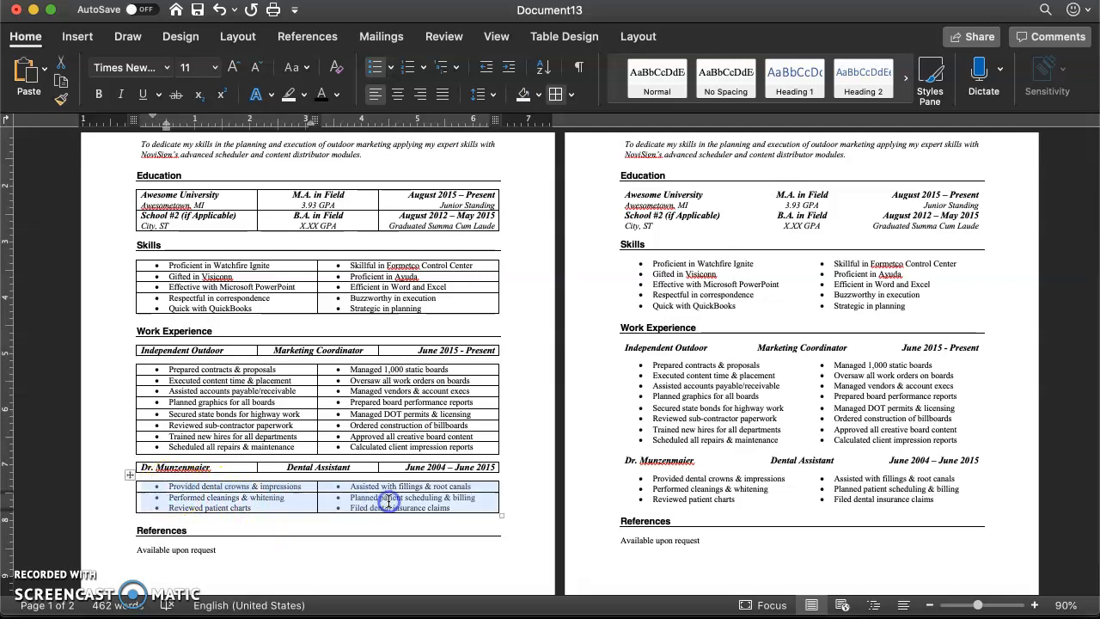
click(177, 467)
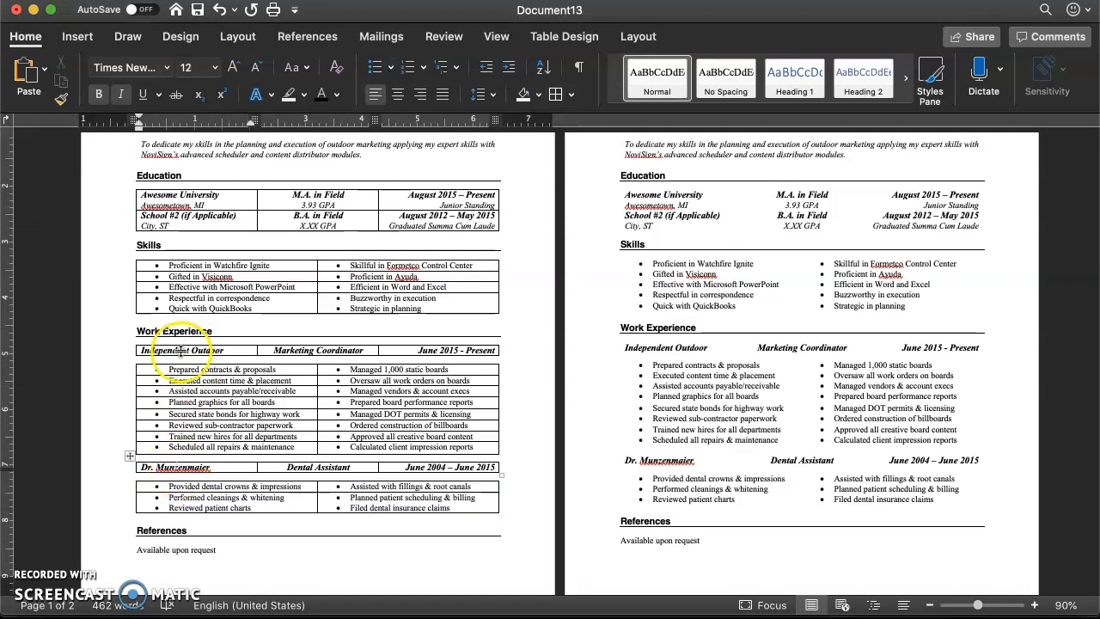
click(180, 199)
scroll(180, 199, up, 2)
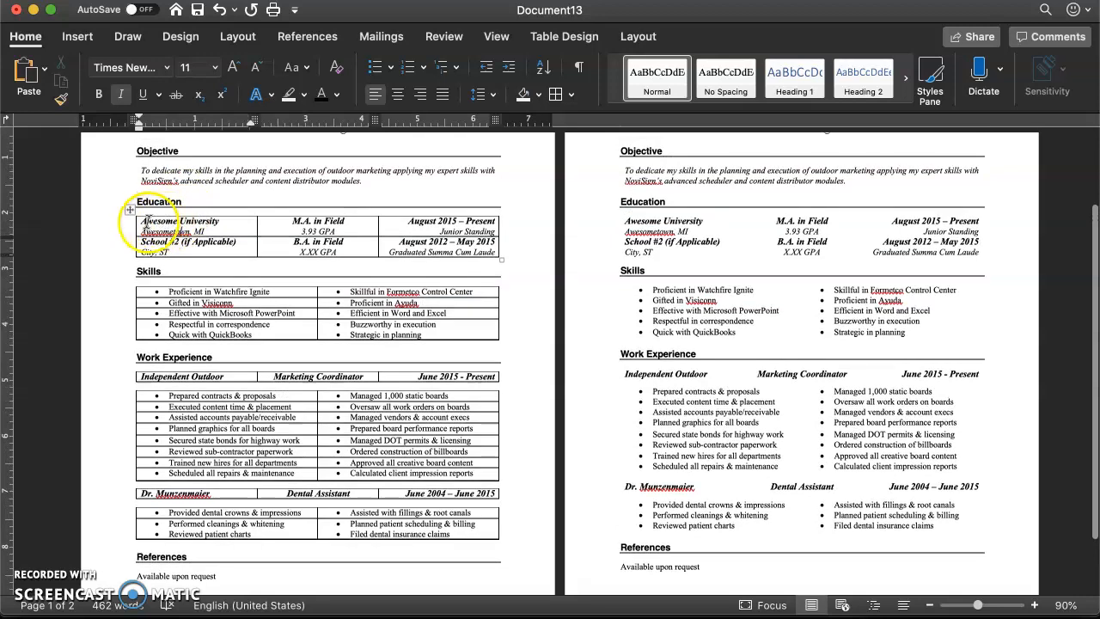
drag(143, 220, 418, 221)
click(315, 381)
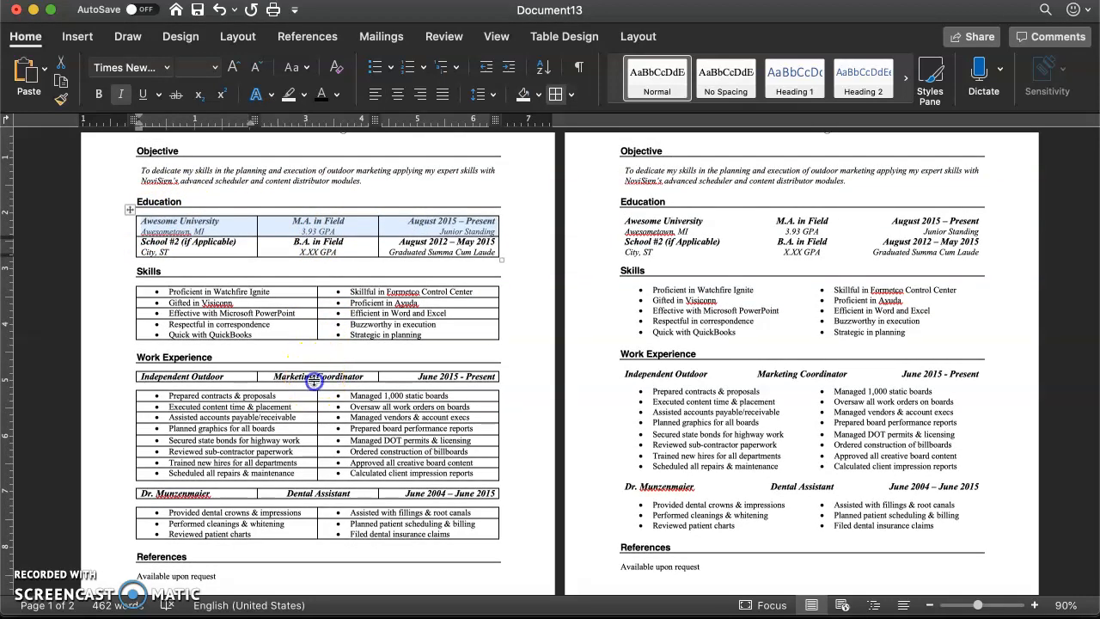
click(314, 494)
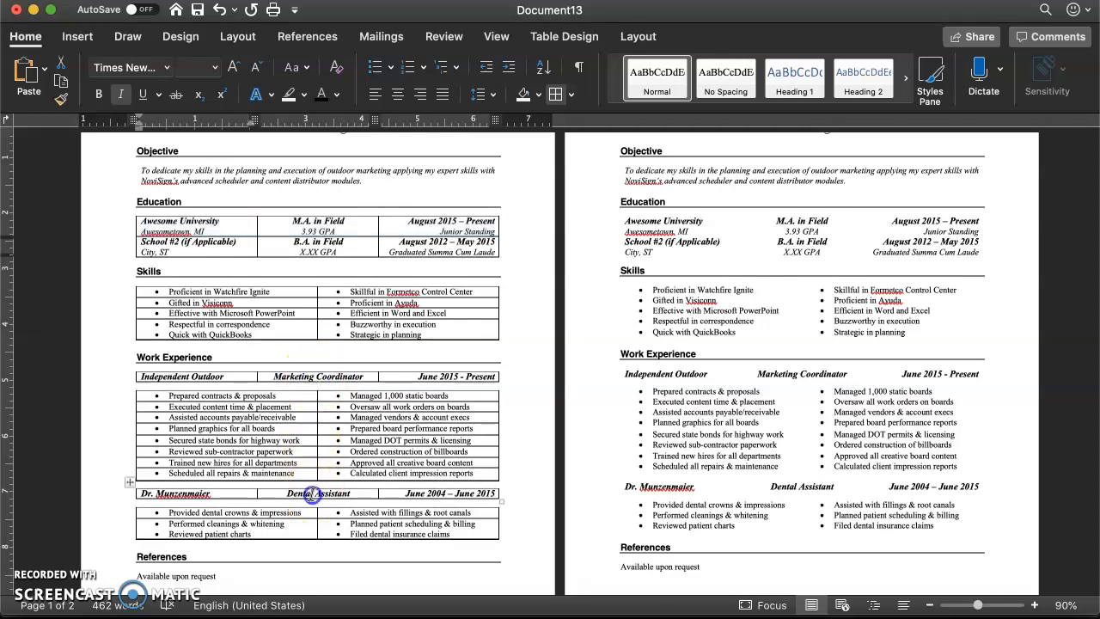
click(318, 378)
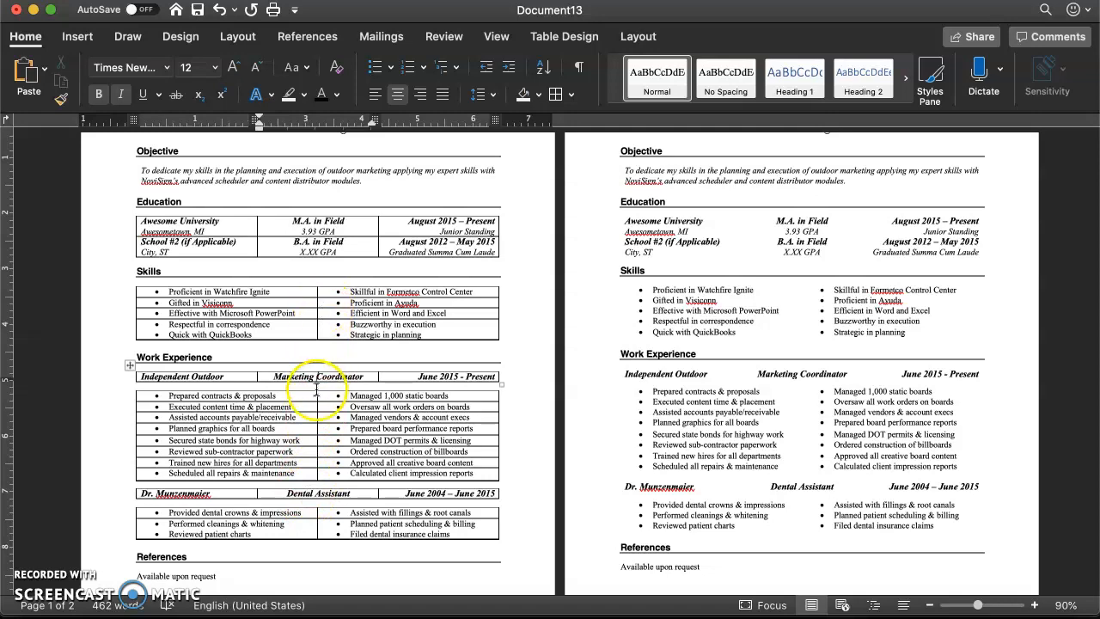
- Check the fonts and sizes of the first page's contact header, Objective statement, Education entries and Objective heading for consistency
scroll(282, 408, down, 2)
scroll(282, 416, up, 7)
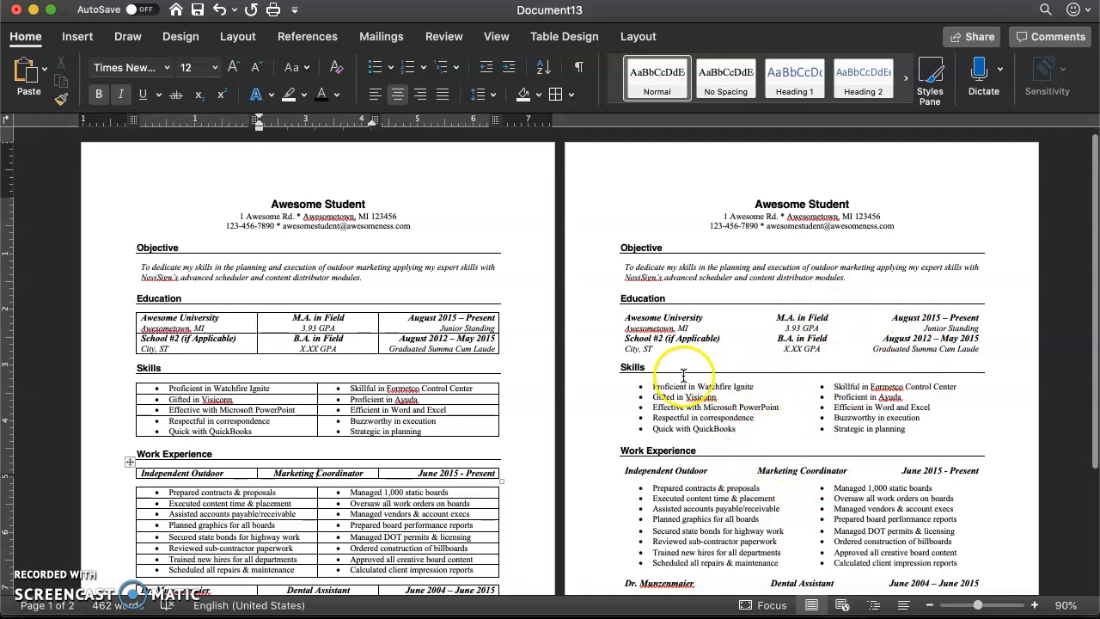
click(293, 201)
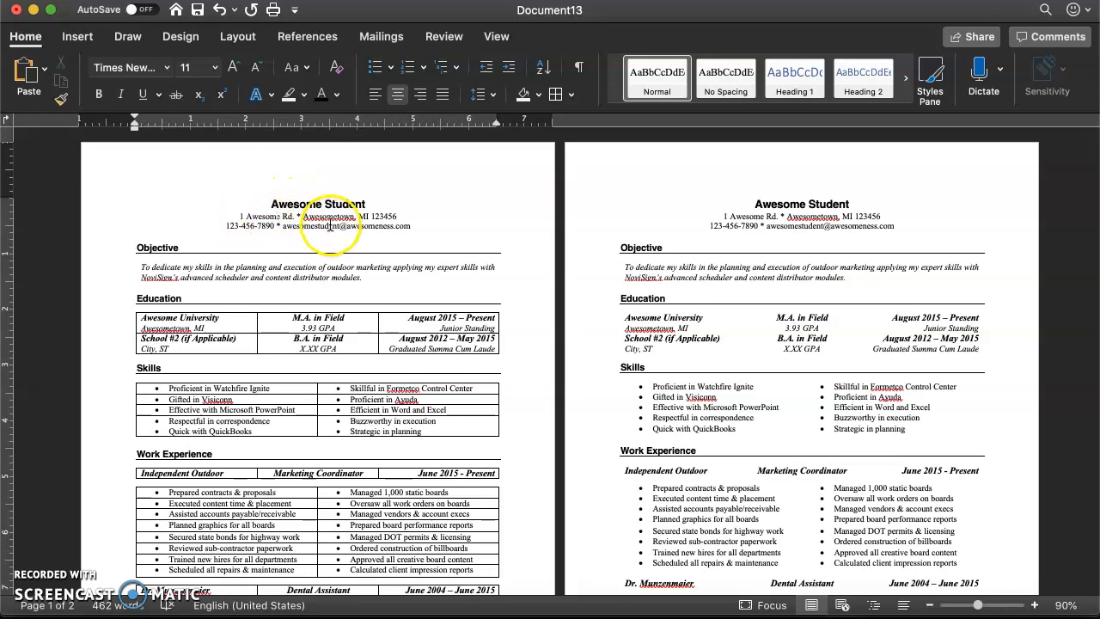
click(183, 269)
drag(140, 267, 216, 270)
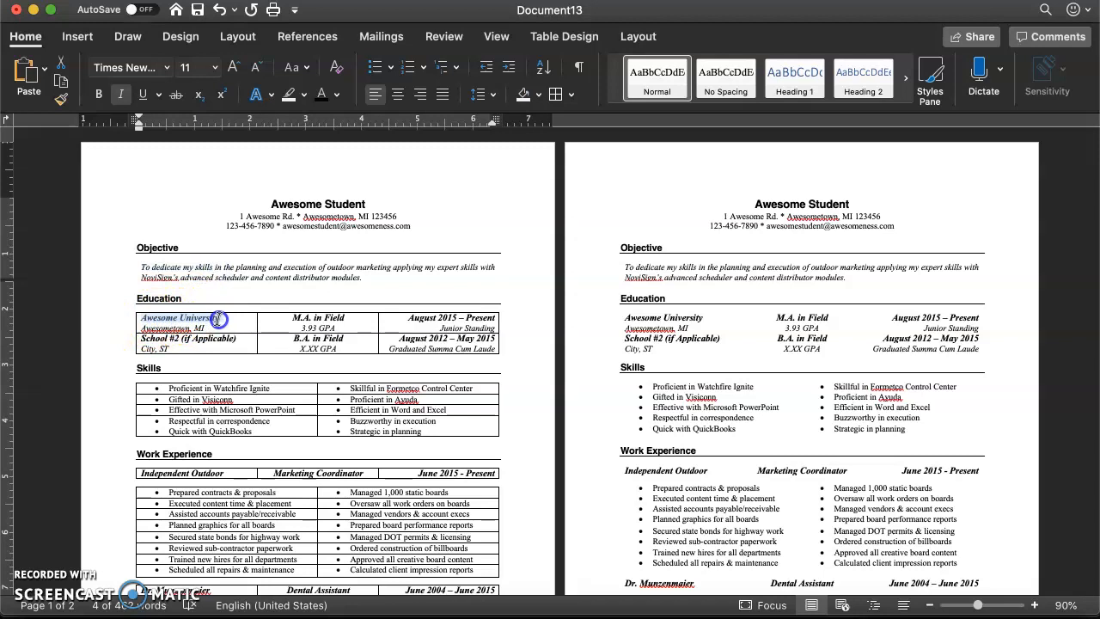
drag(219, 319, 403, 333)
click(335, 332)
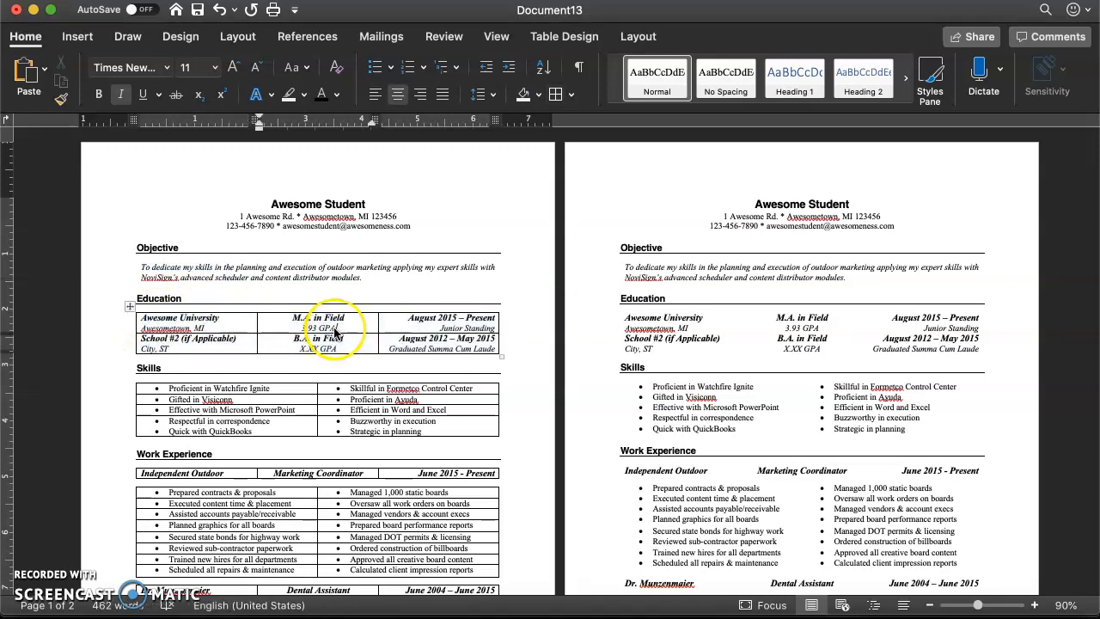
double_click(169, 249)
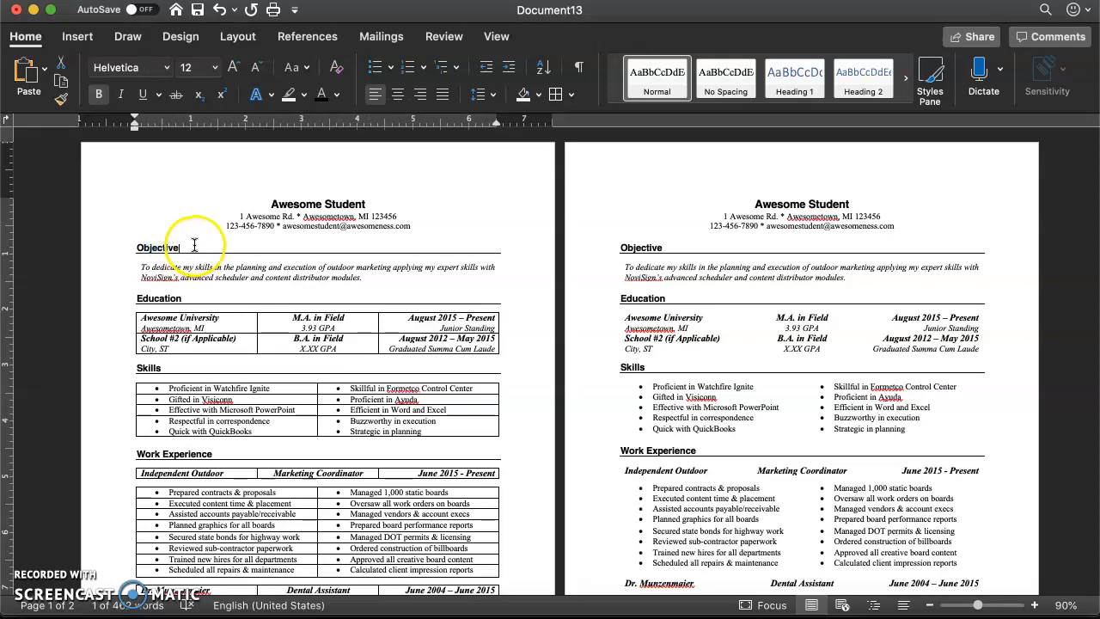
click(187, 248)
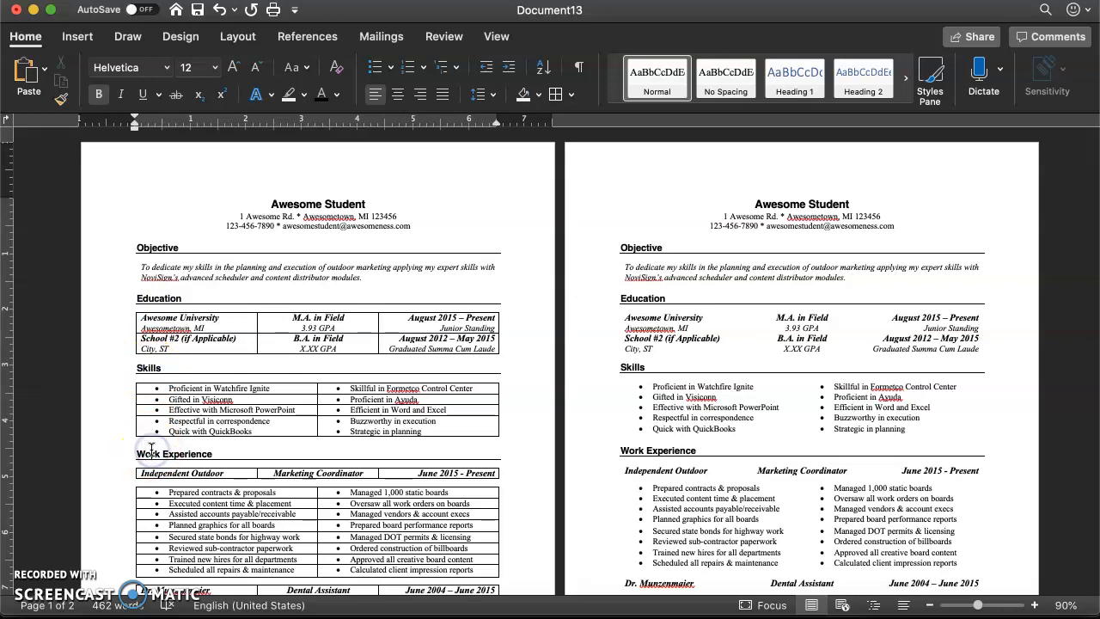
- Check how the left-column text lines up in the Education, Skills and first Work Experience duties tables on the first page
click(153, 324)
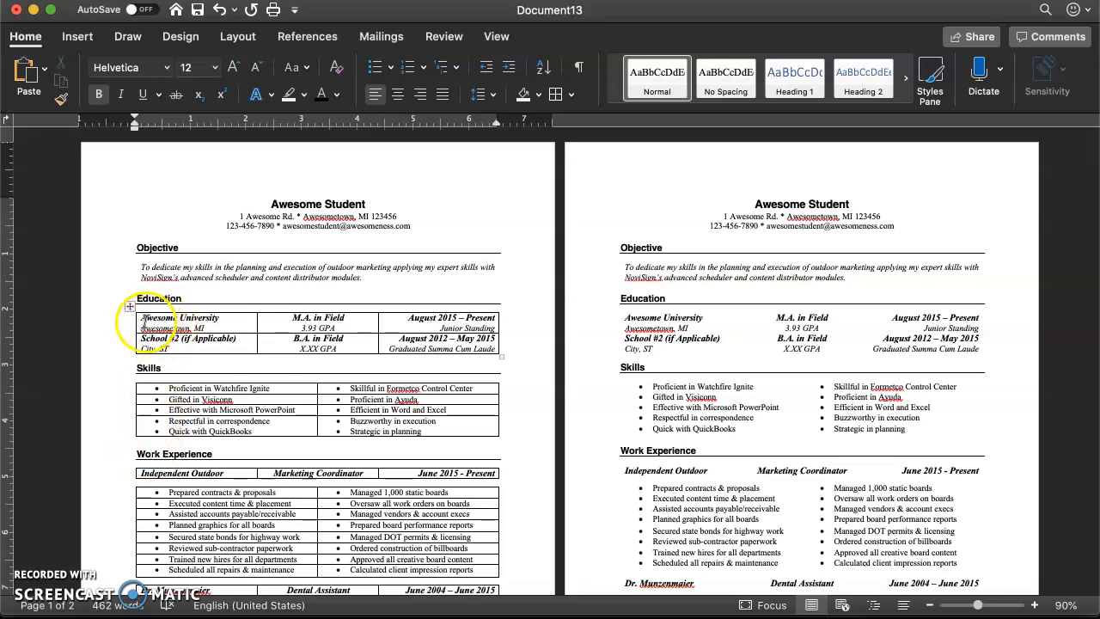
drag(180, 329, 184, 344)
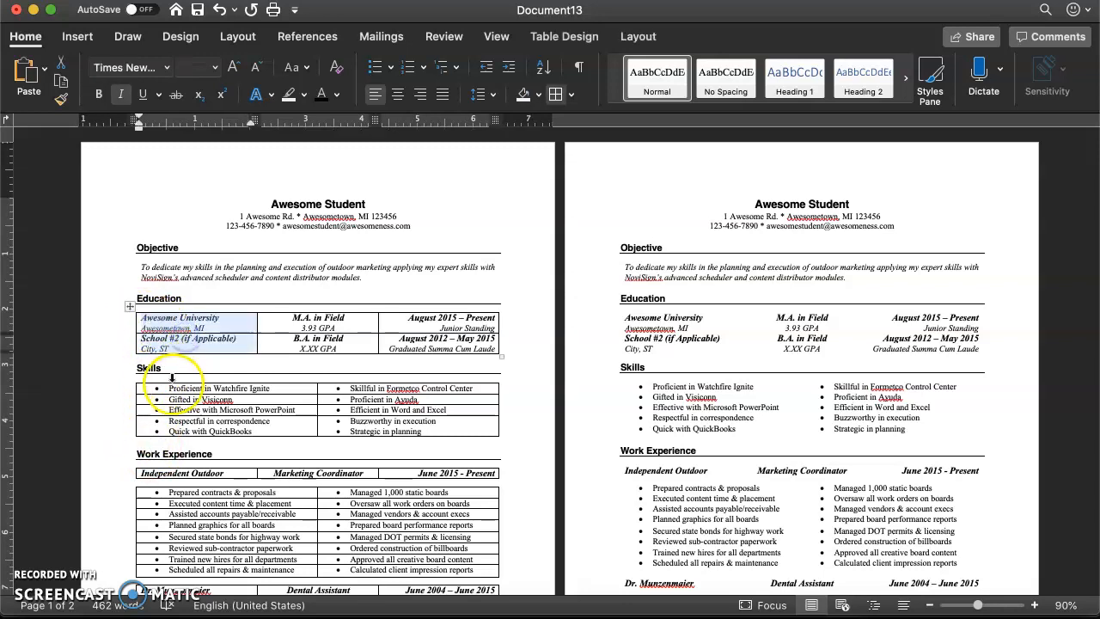
drag(168, 389, 209, 428)
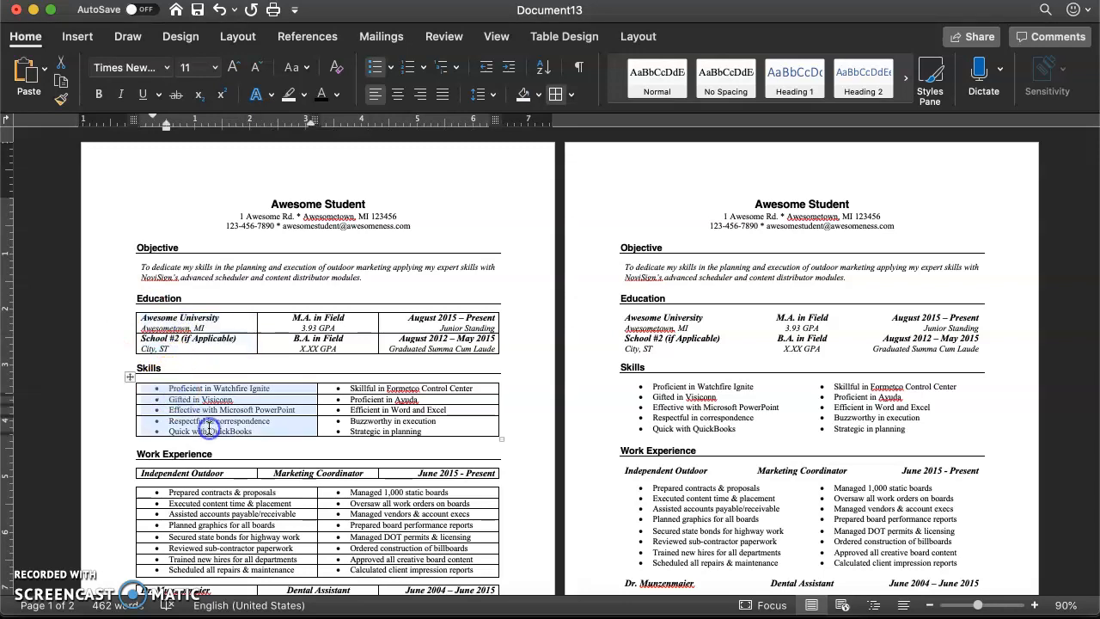
drag(168, 492, 223, 522)
click(224, 522)
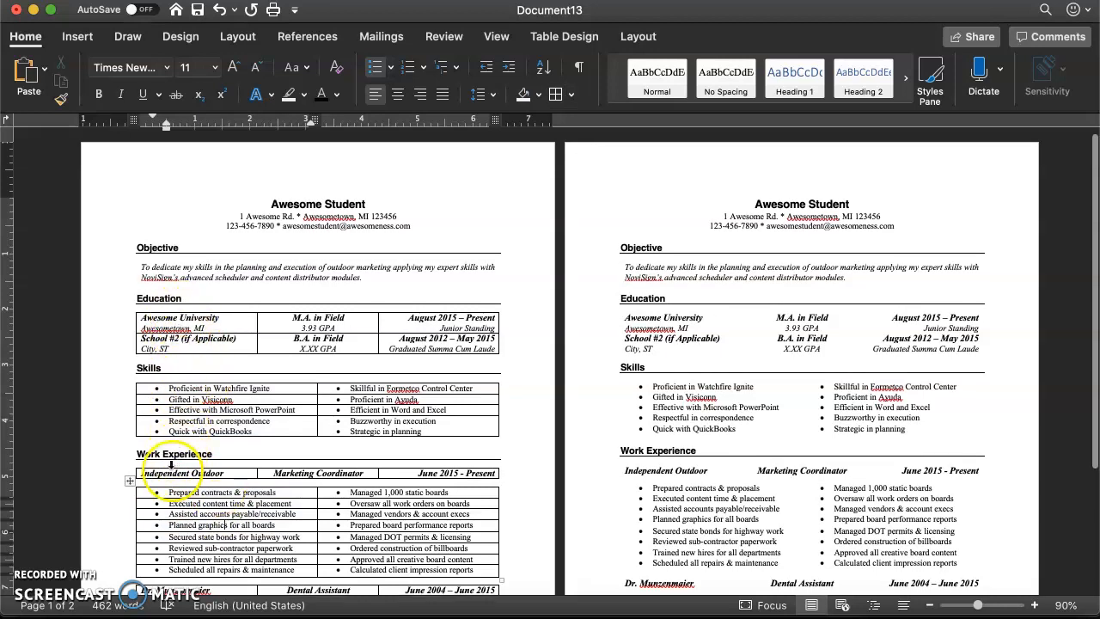
- Examine the text formatting and alignment of the school, degree and date cells in the first page's Education table
click(169, 318)
click(311, 314)
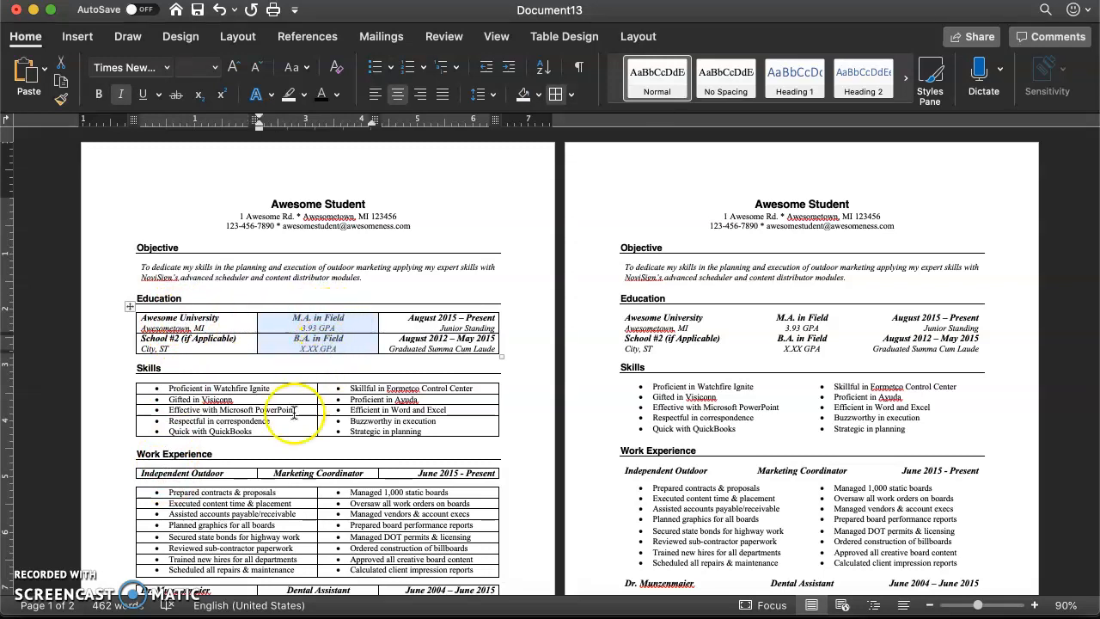
click(183, 317)
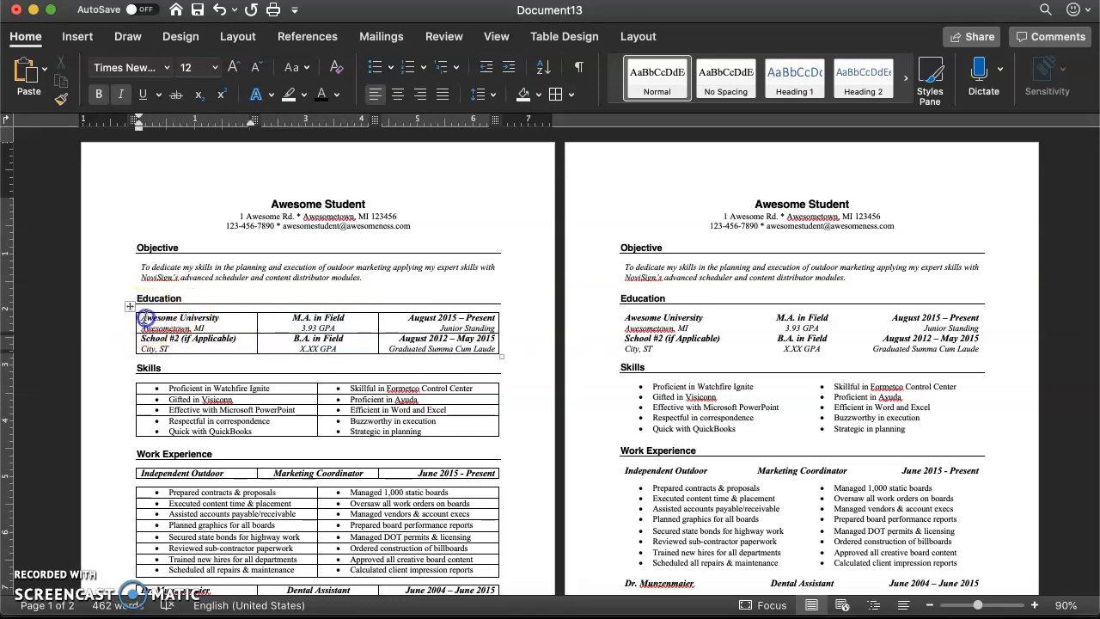
drag(213, 318, 213, 318)
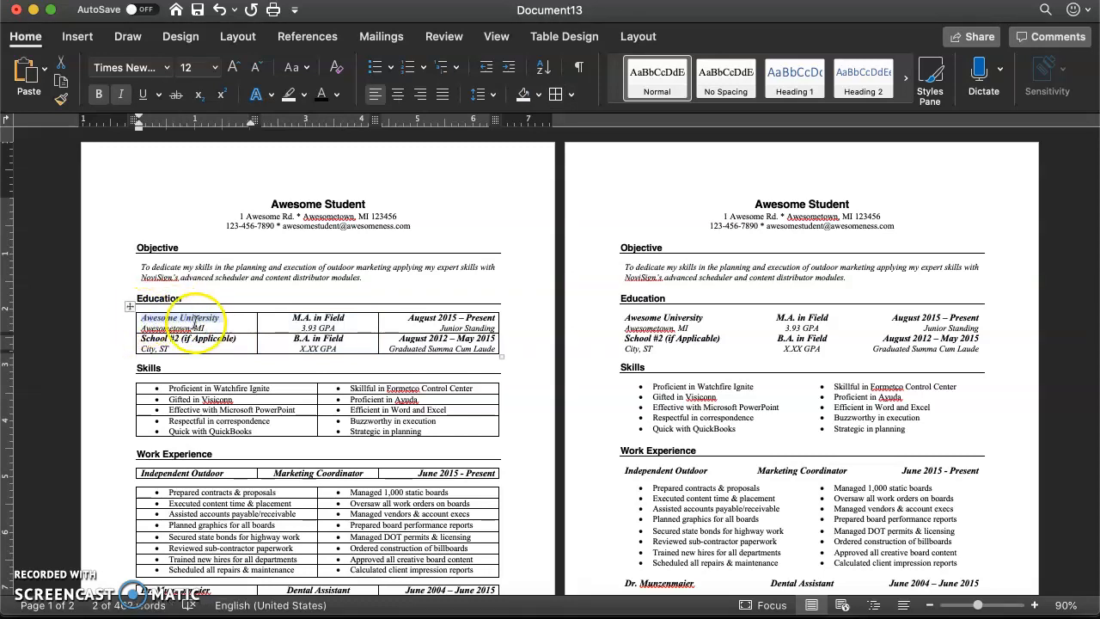
click(167, 327)
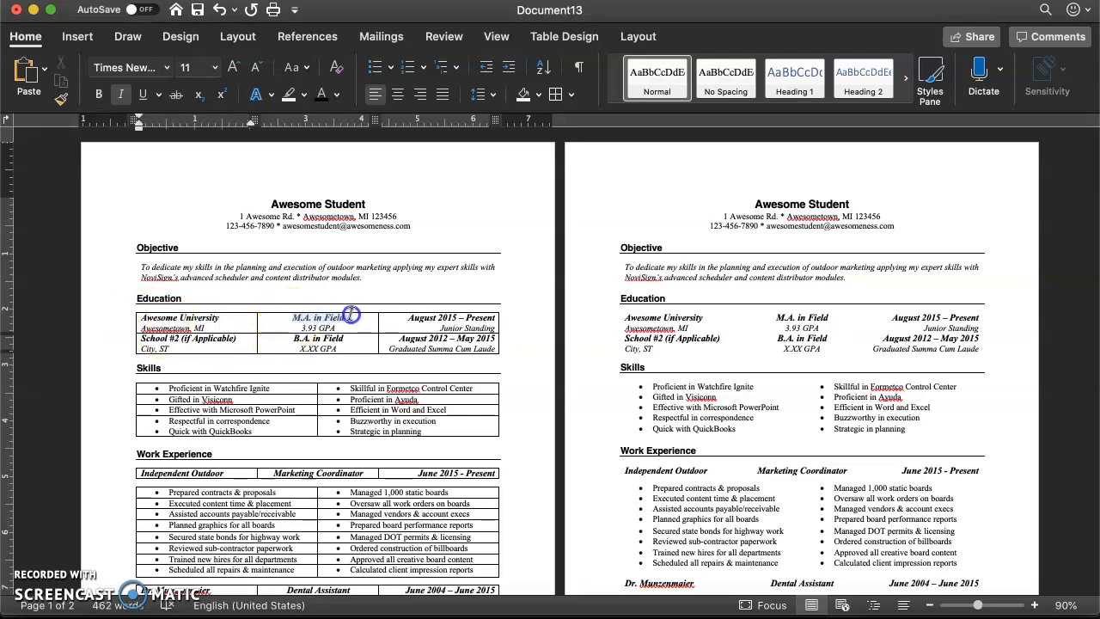
drag(351, 314, 351, 315)
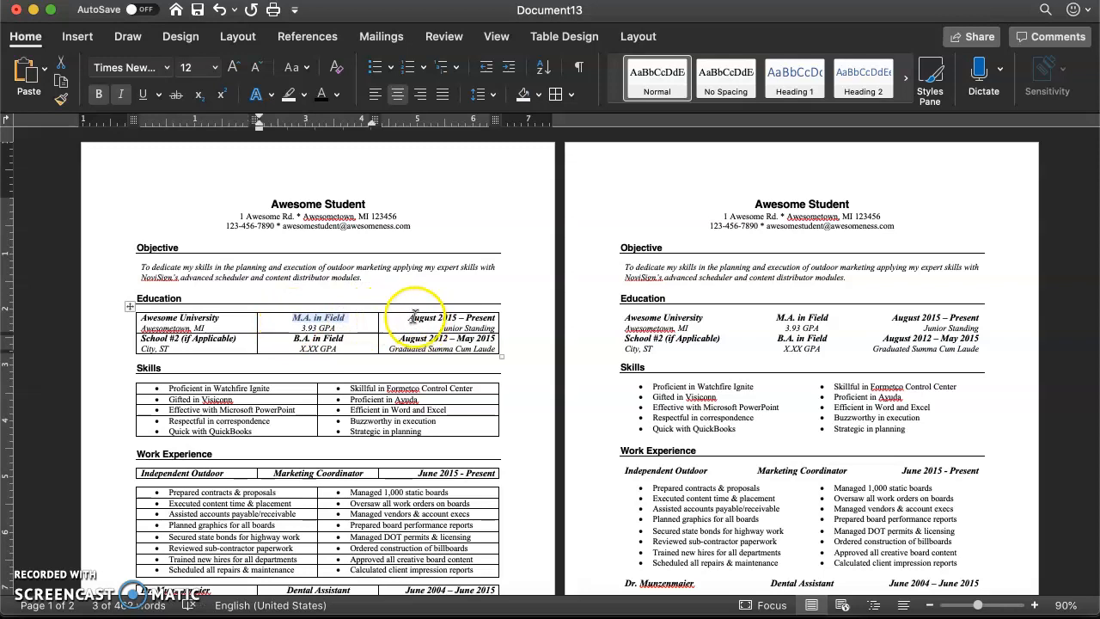
double_click(439, 318)
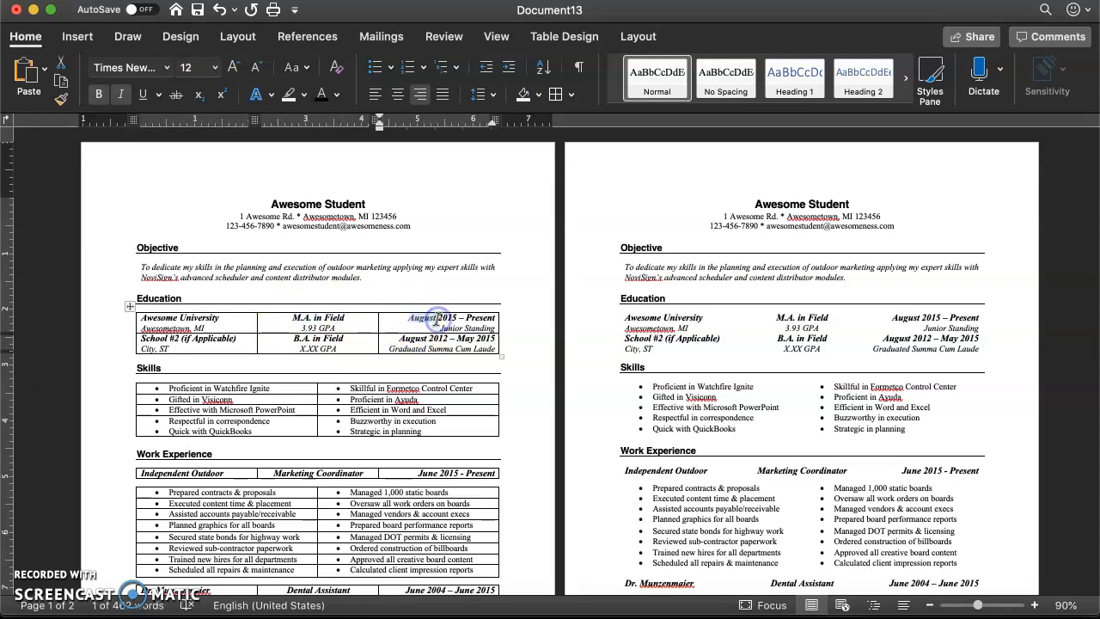
click(449, 325)
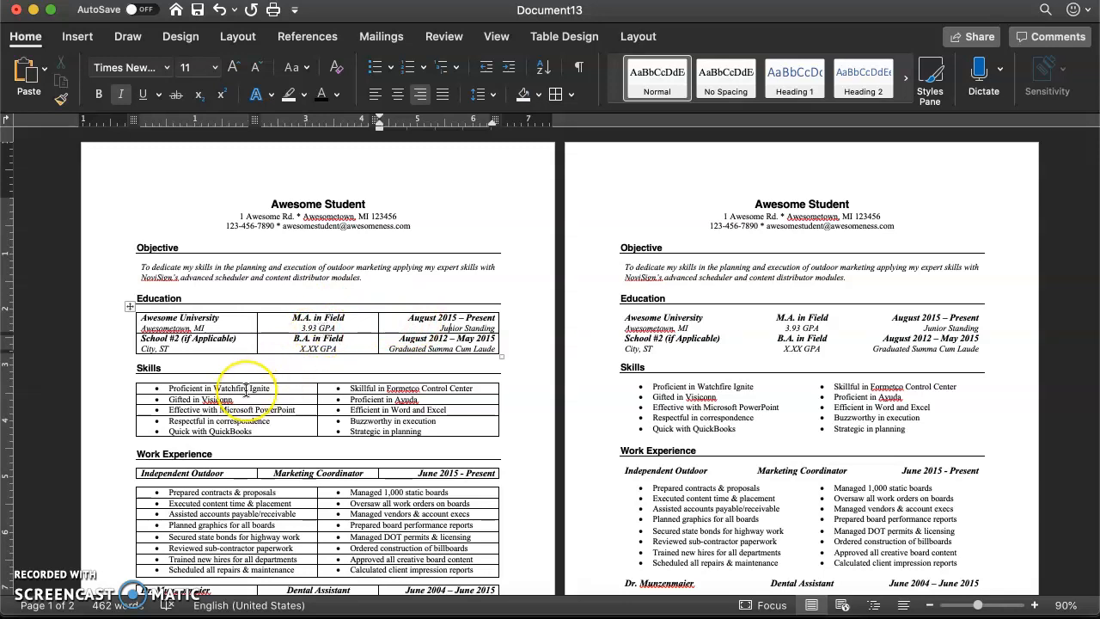
- Check the text formatting and alignment of the employer, job title and date cells in the first page's Marketing Coordinator header row
scroll(247, 389, down, 2)
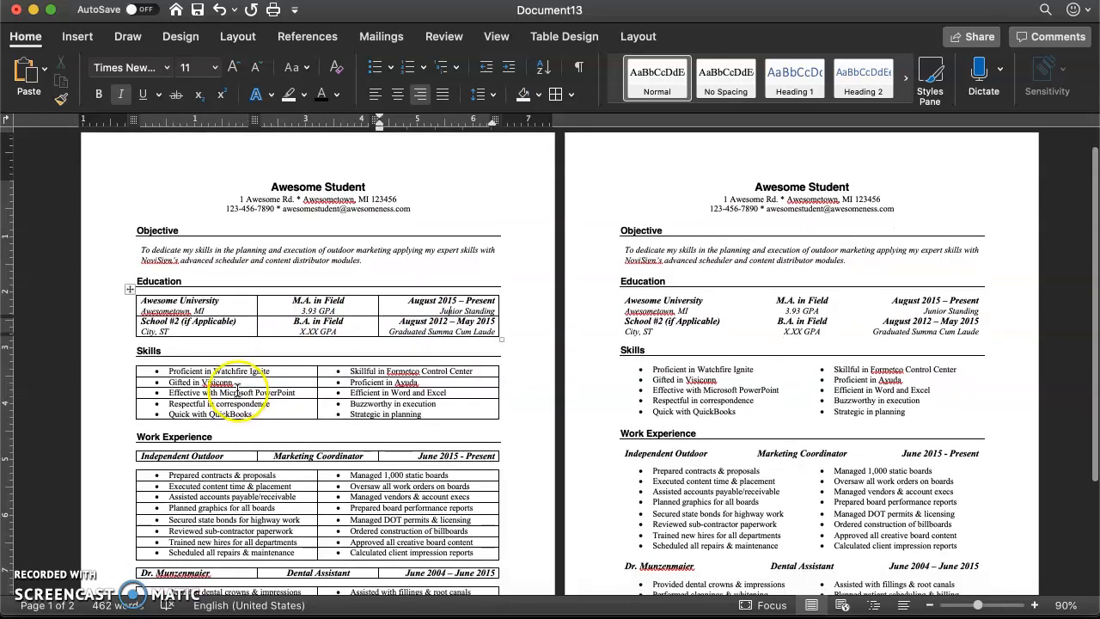
click(174, 456)
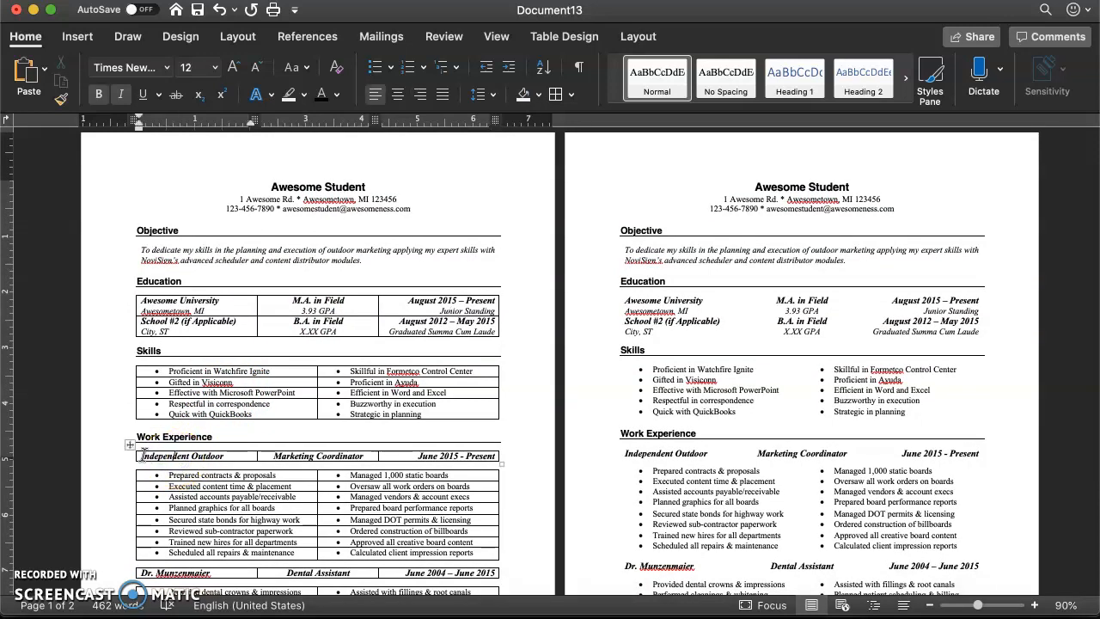
triple_click(209, 456)
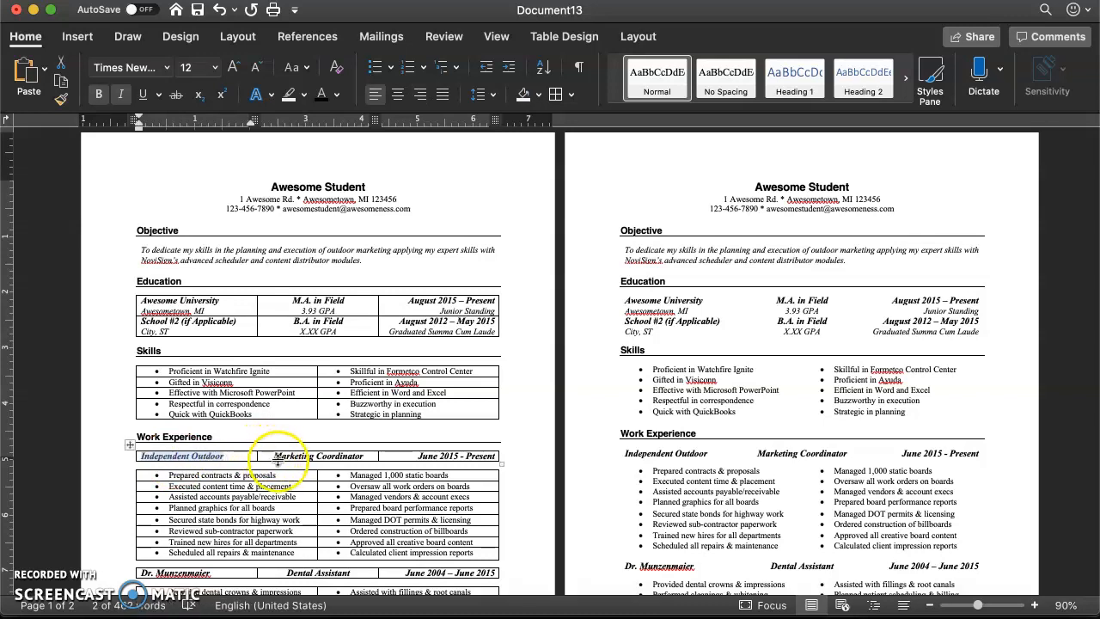
drag(277, 456, 337, 455)
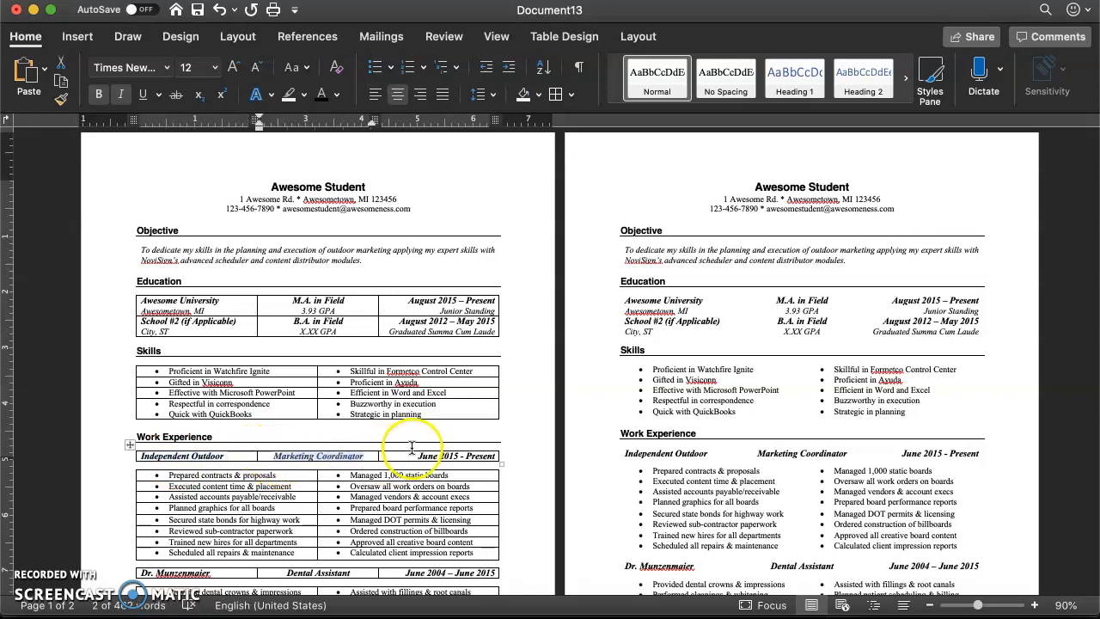
drag(421, 456, 466, 456)
- Check the font, size and bullet formatting of the left-column duties in the first page's Marketing Coordinator table
scroll(287, 456, down, 2)
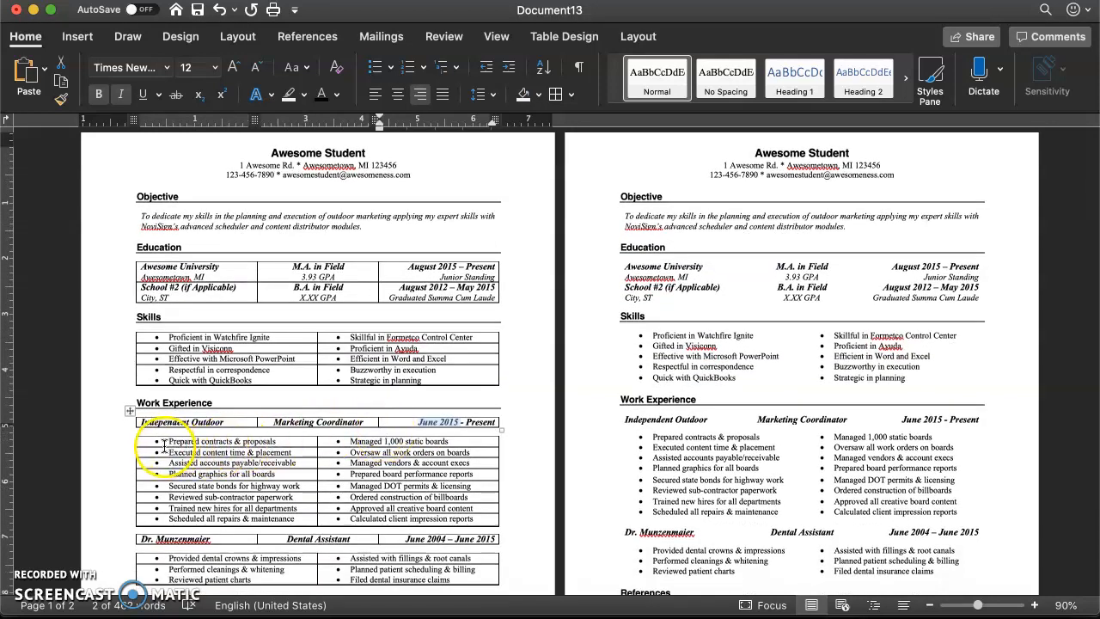
drag(173, 444, 253, 516)
scroll(275, 458, down, 2)
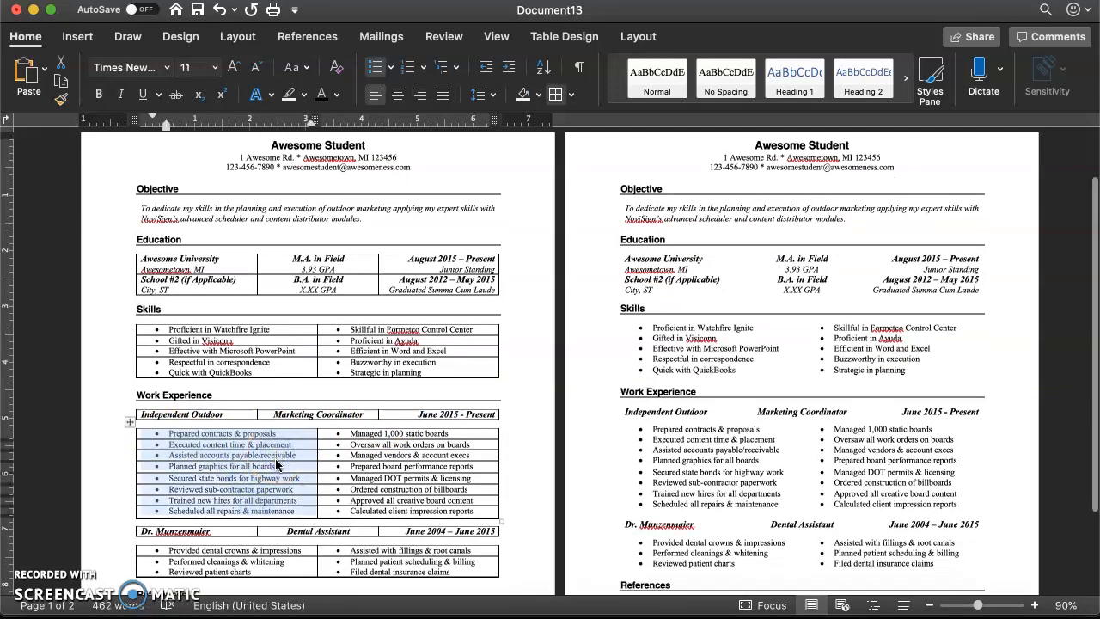
click(275, 459)
scroll(251, 440, down, 4)
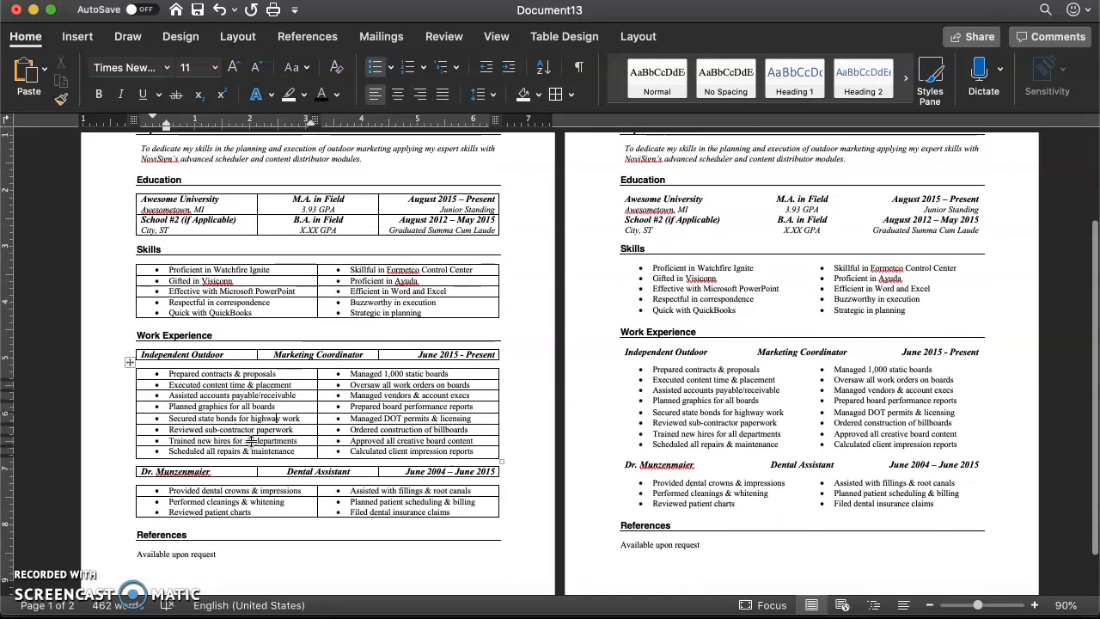
- Check the font, size and bold formatting of the first page's Objective, Skills and other section headings for consistency
scroll(249, 409, up, 9)
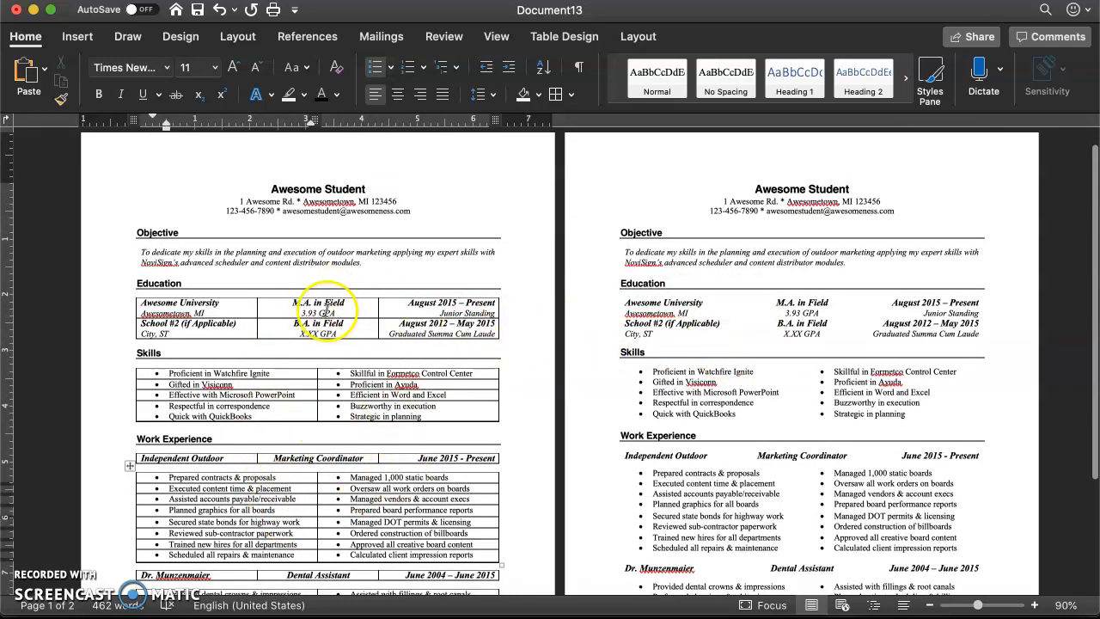
click(170, 233)
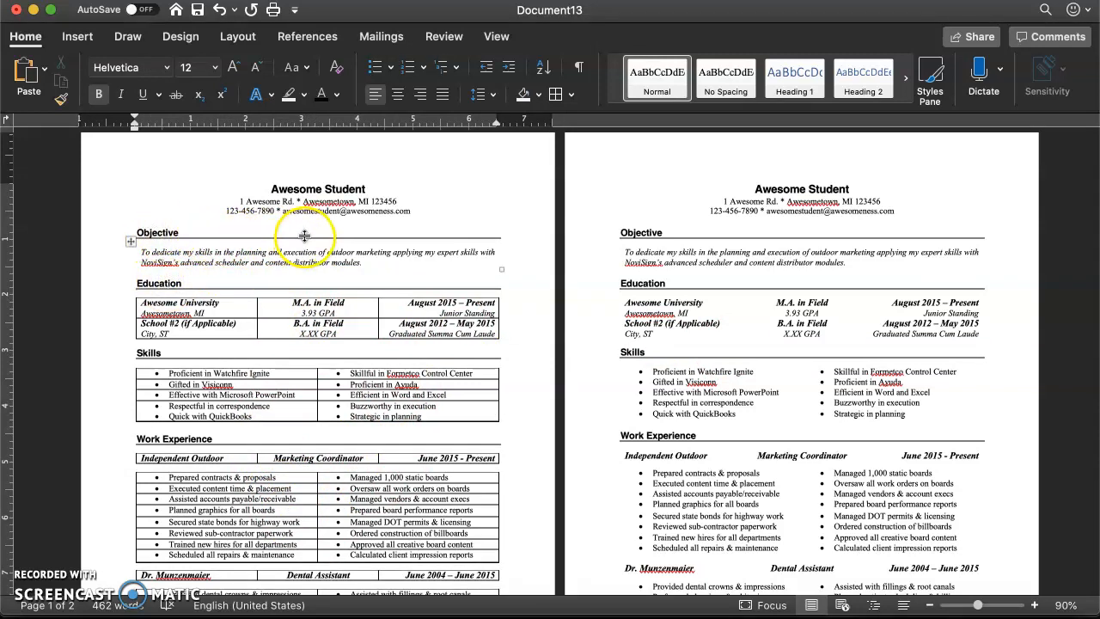
click(155, 233)
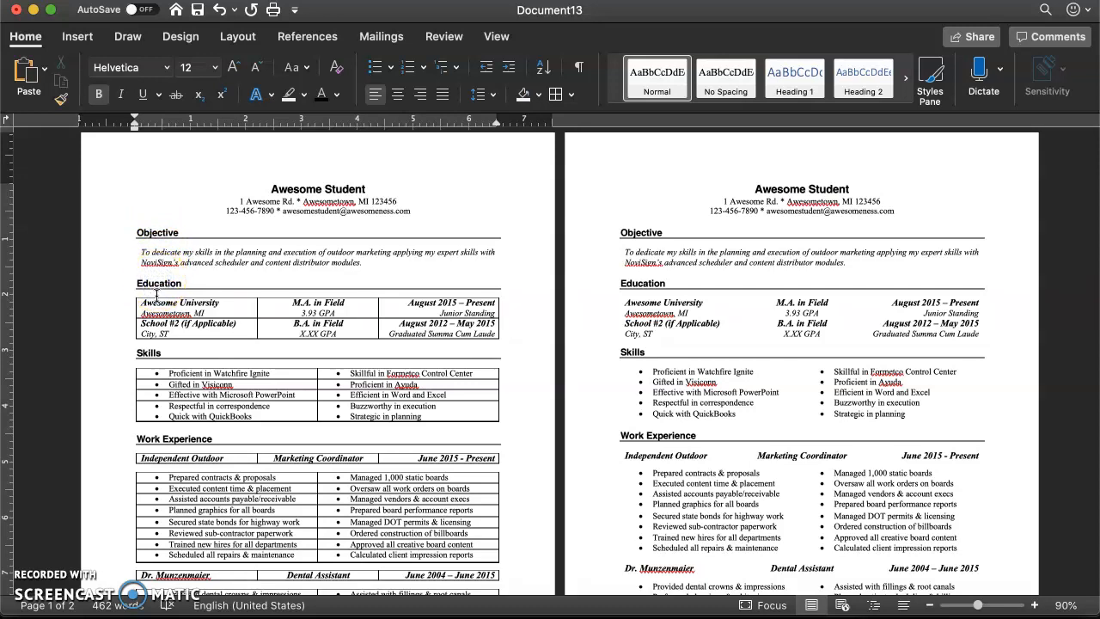
click(151, 354)
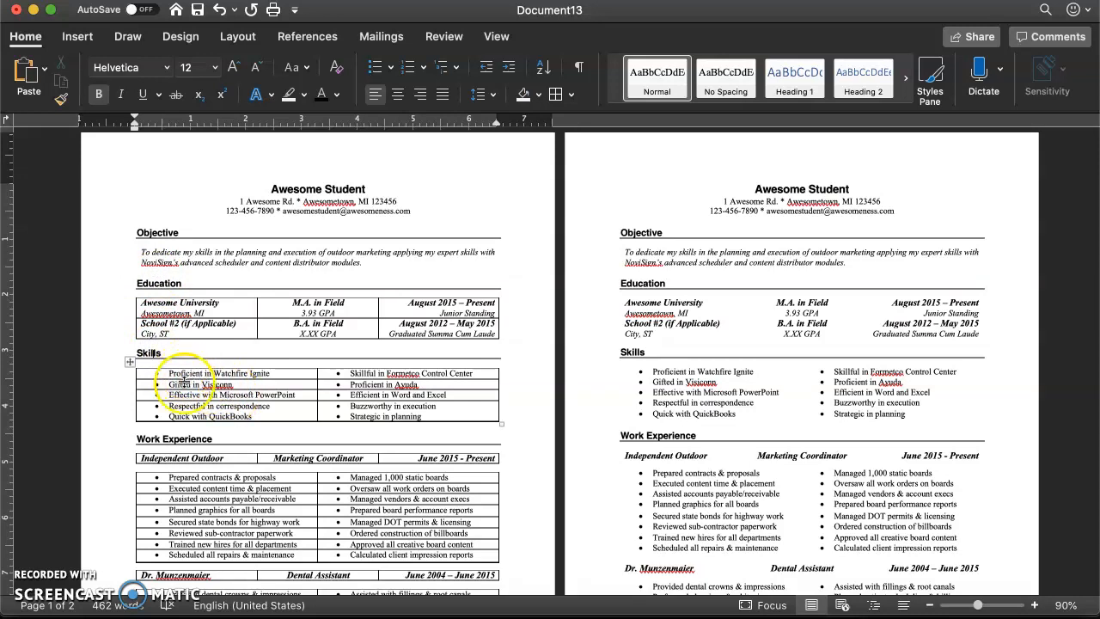
- Compare the column alignment of the first page's Education table with the Marketing Coordinator and Dental Assistant header rows
click(167, 455)
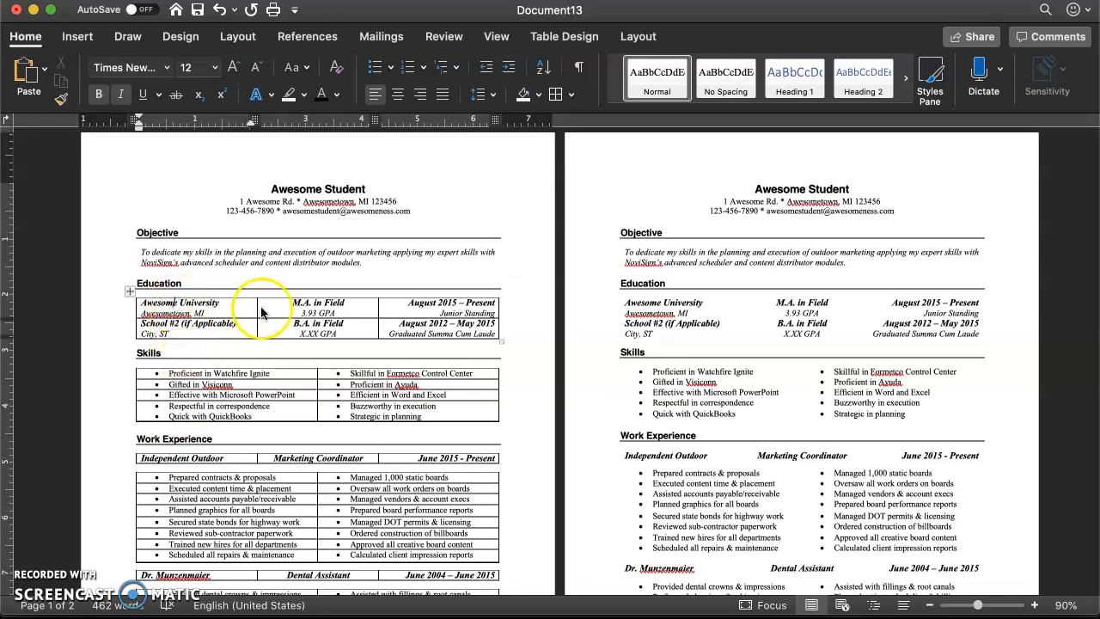
click(303, 295)
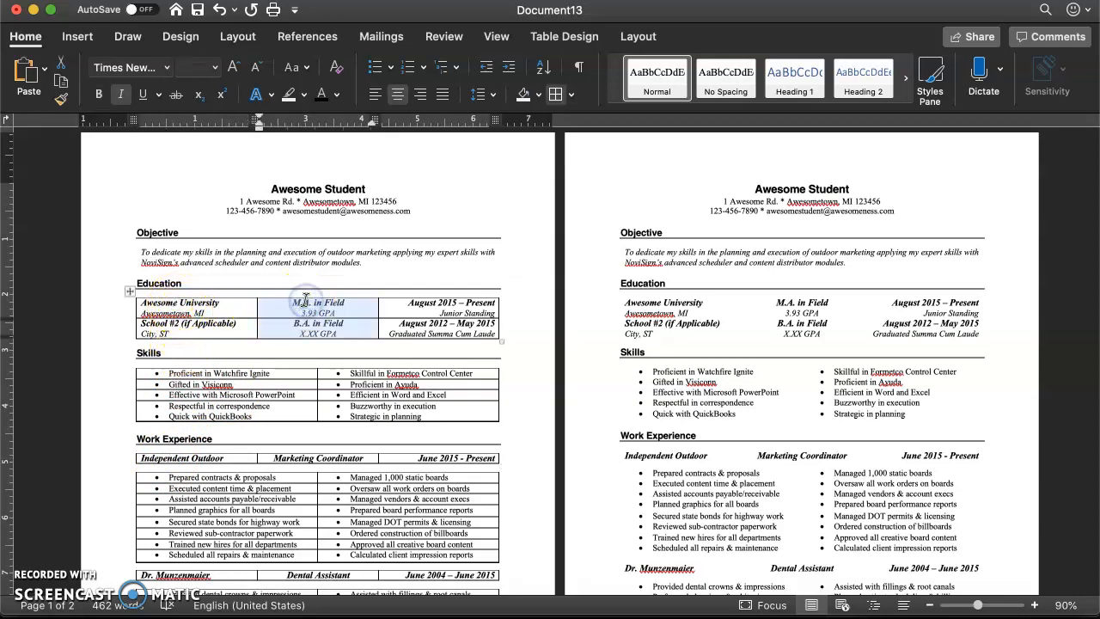
click(441, 305)
scroll(331, 384, down, 2)
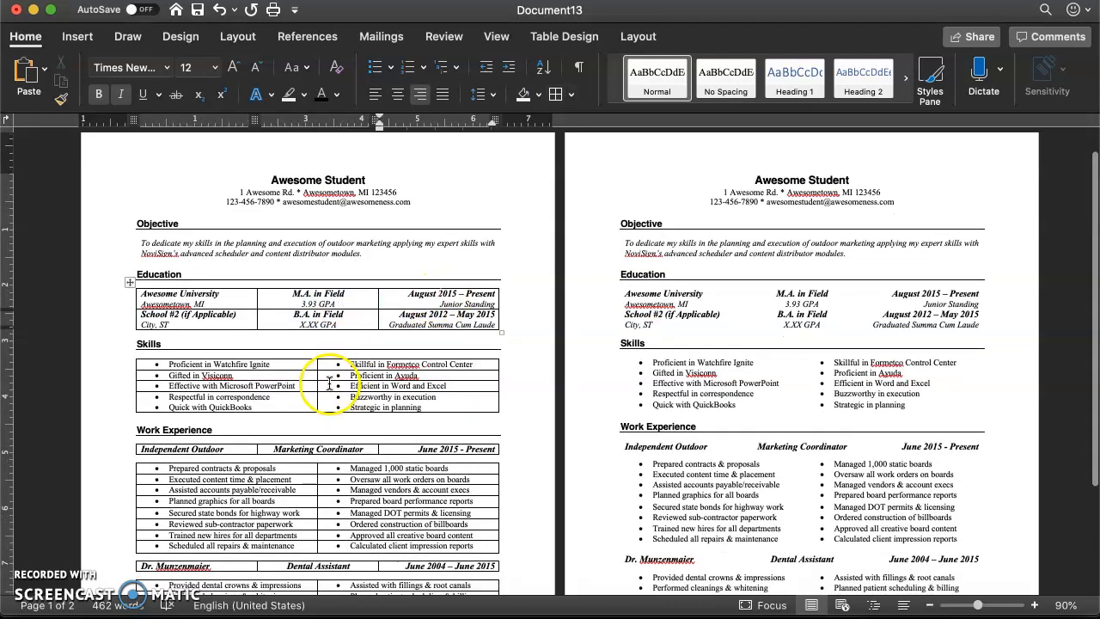
click(206, 442)
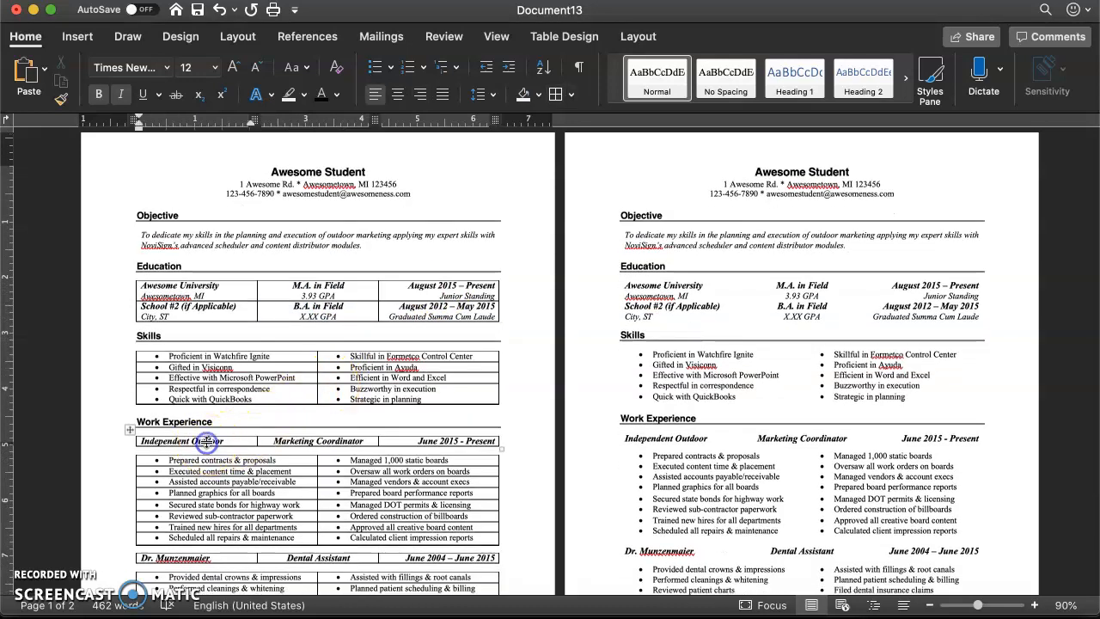
click(307, 440)
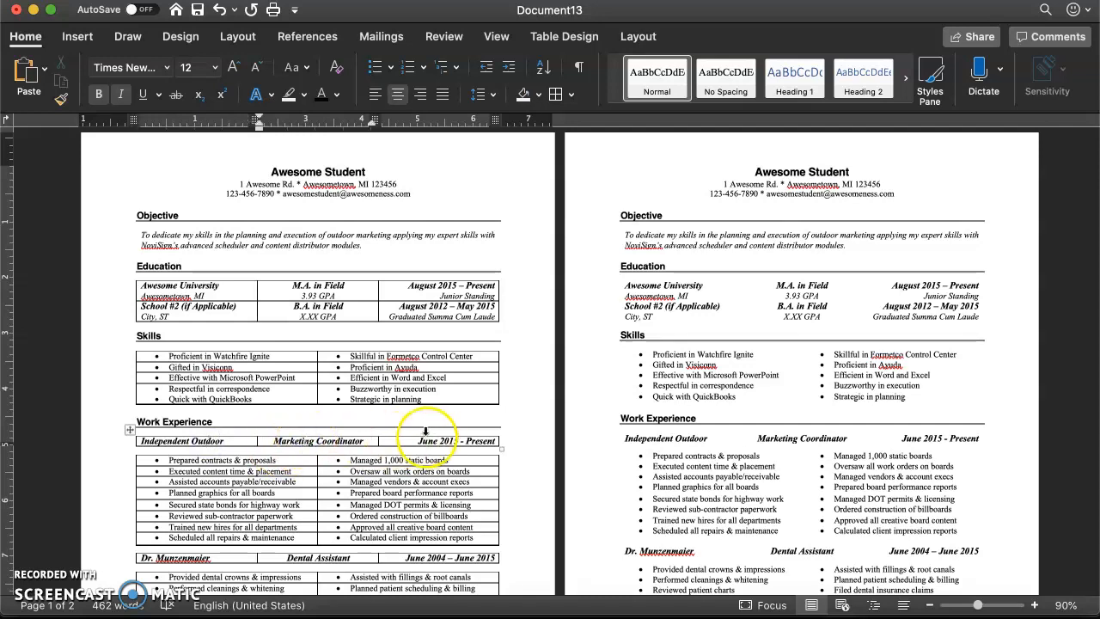
scroll(276, 498, down, 2)
click(183, 527)
click(307, 516)
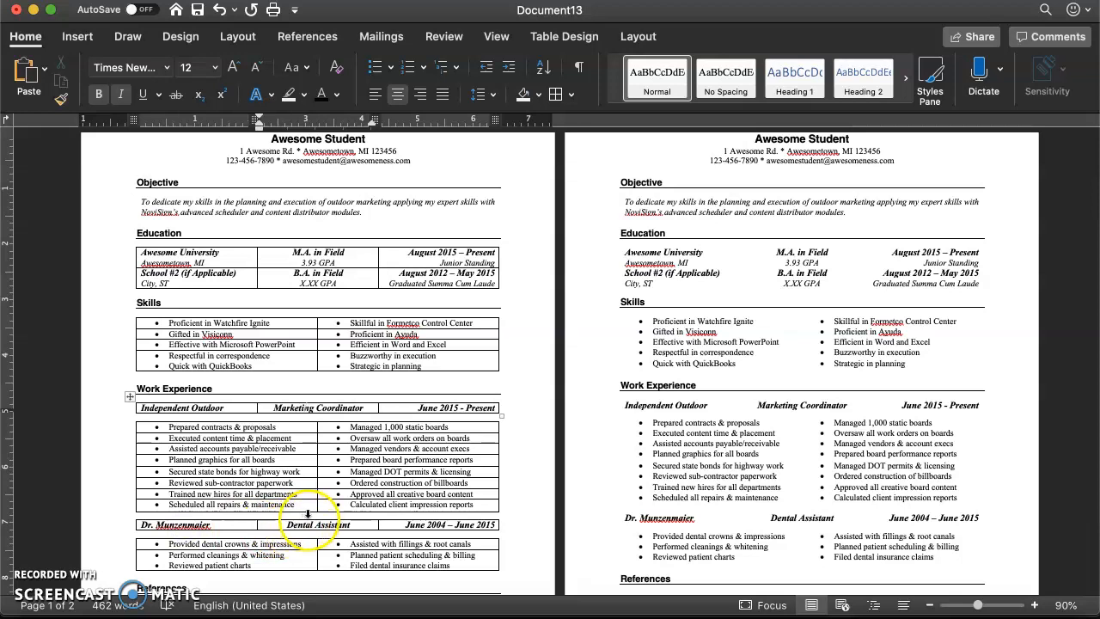
- Compare the bordered résumé on the first page with the borderless version on the second page from heading to References
scroll(308, 528, down, 2)
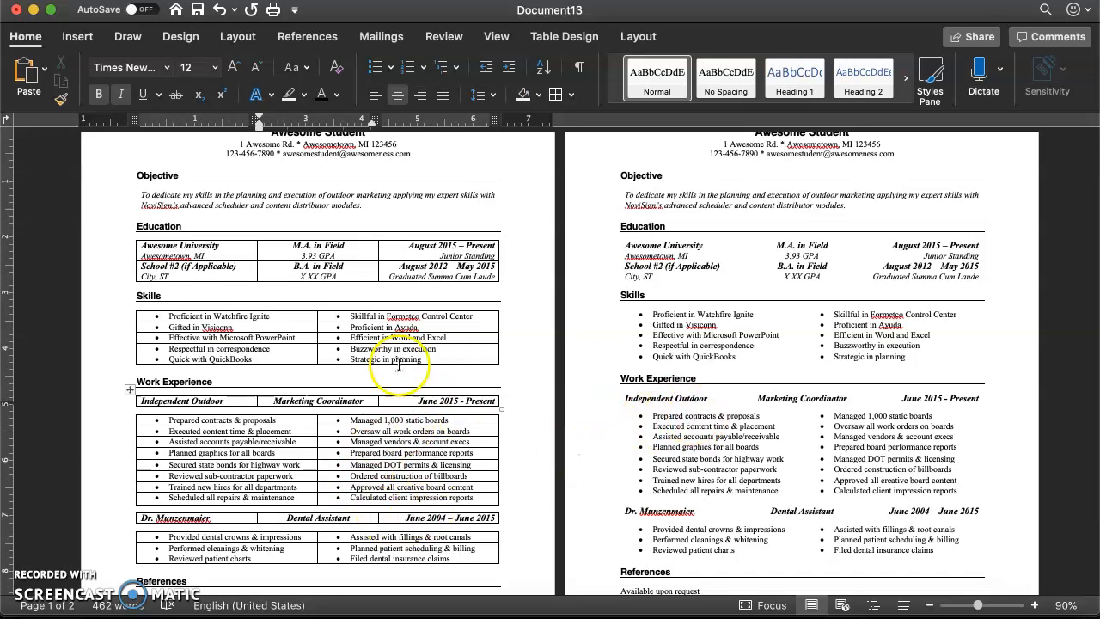
scroll(727, 348, up, 3)
scroll(724, 352, up, 2)
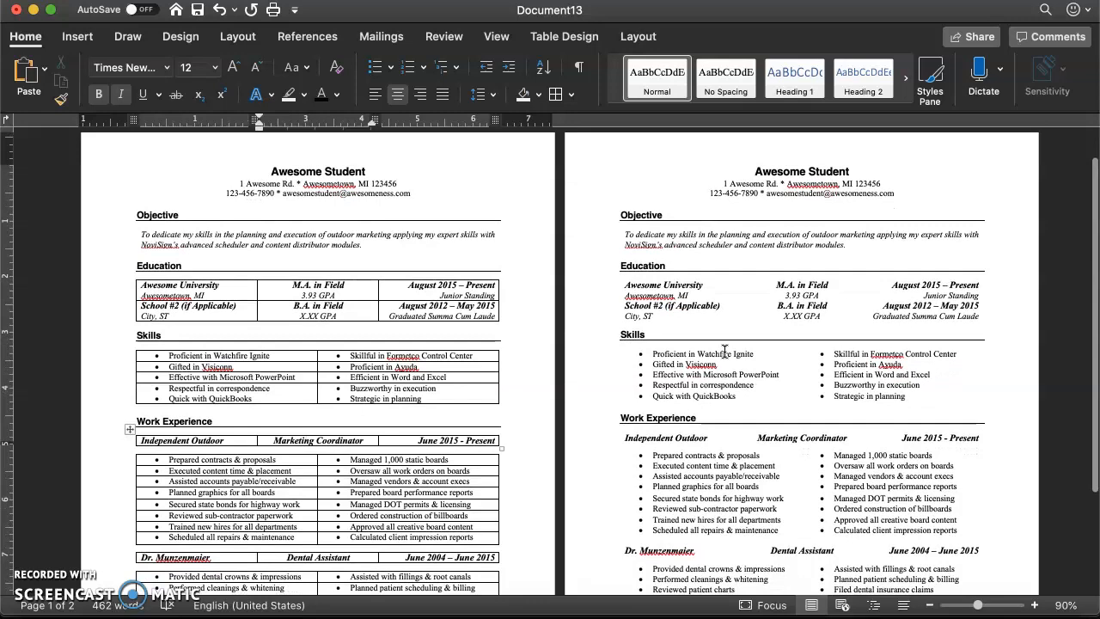
scroll(725, 351, down, 10)
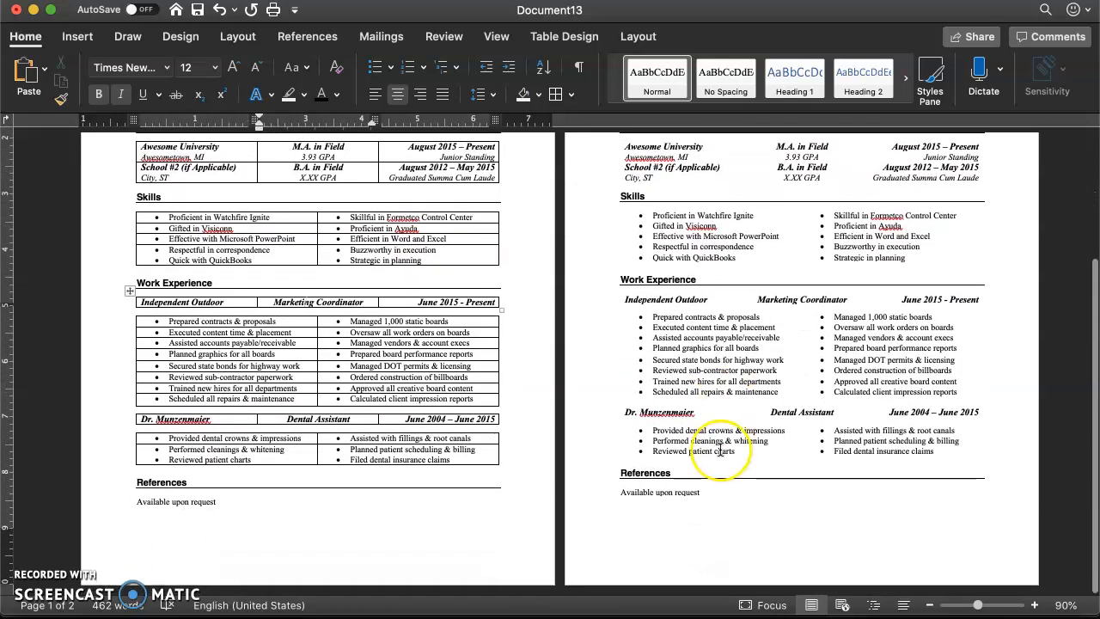
scroll(725, 441, up, 5)
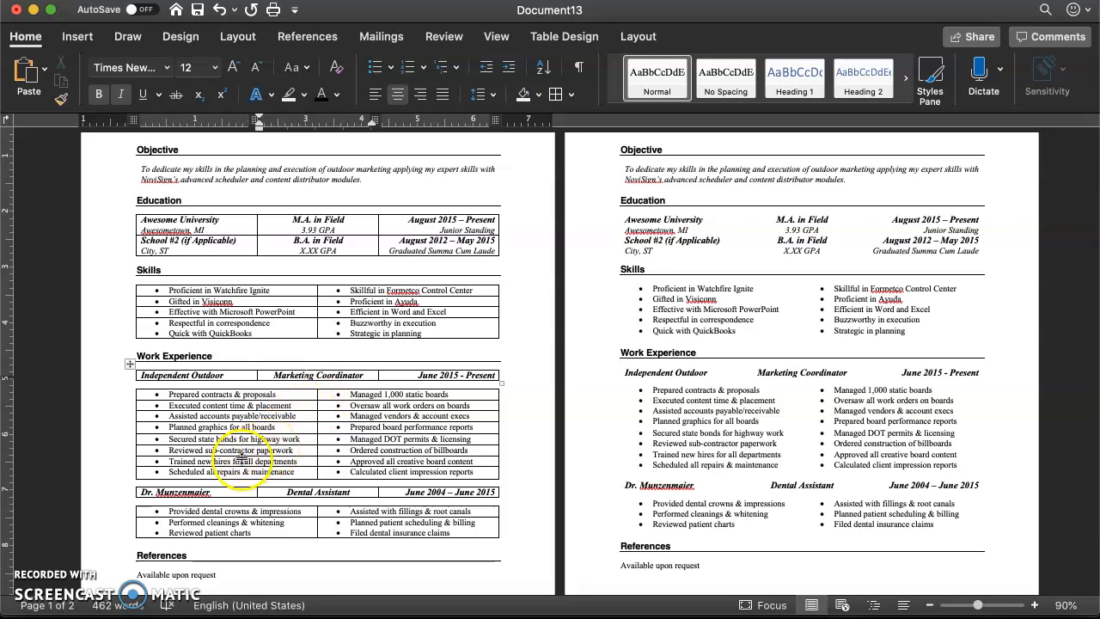
scroll(220, 463, up, 6)
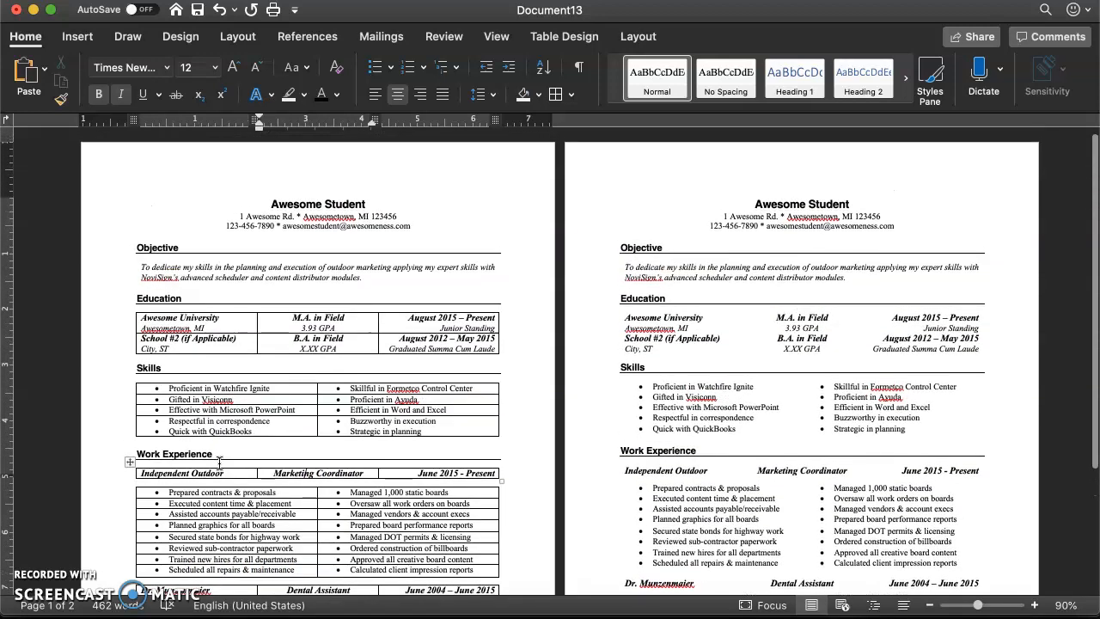